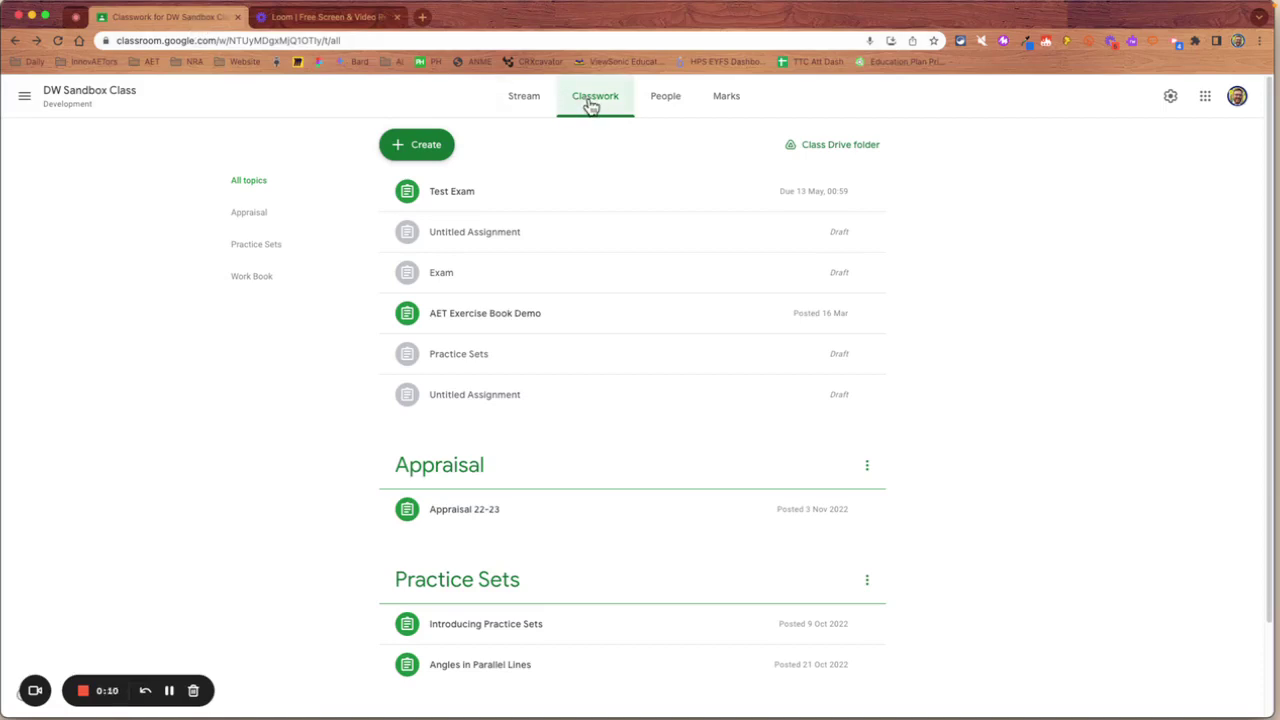
Step: Create a new classwork assignment titled "Quiz"
left_click(435, 150)
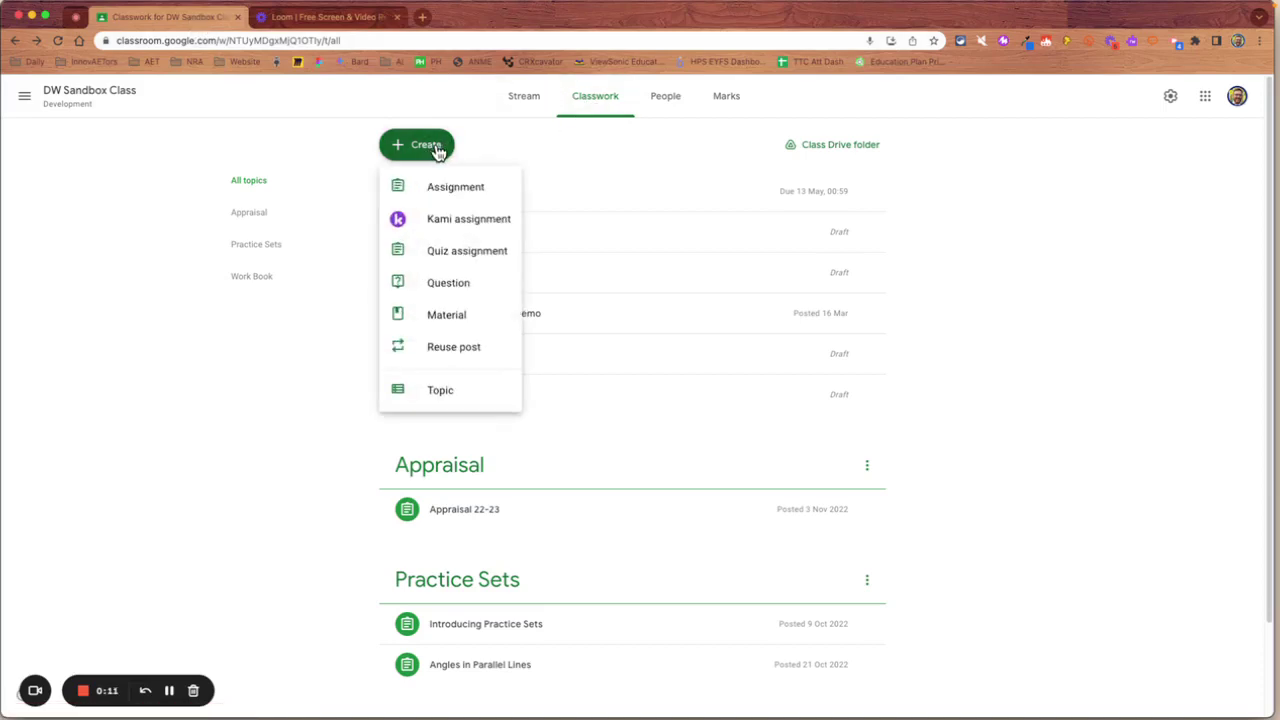
left_click(465, 193)
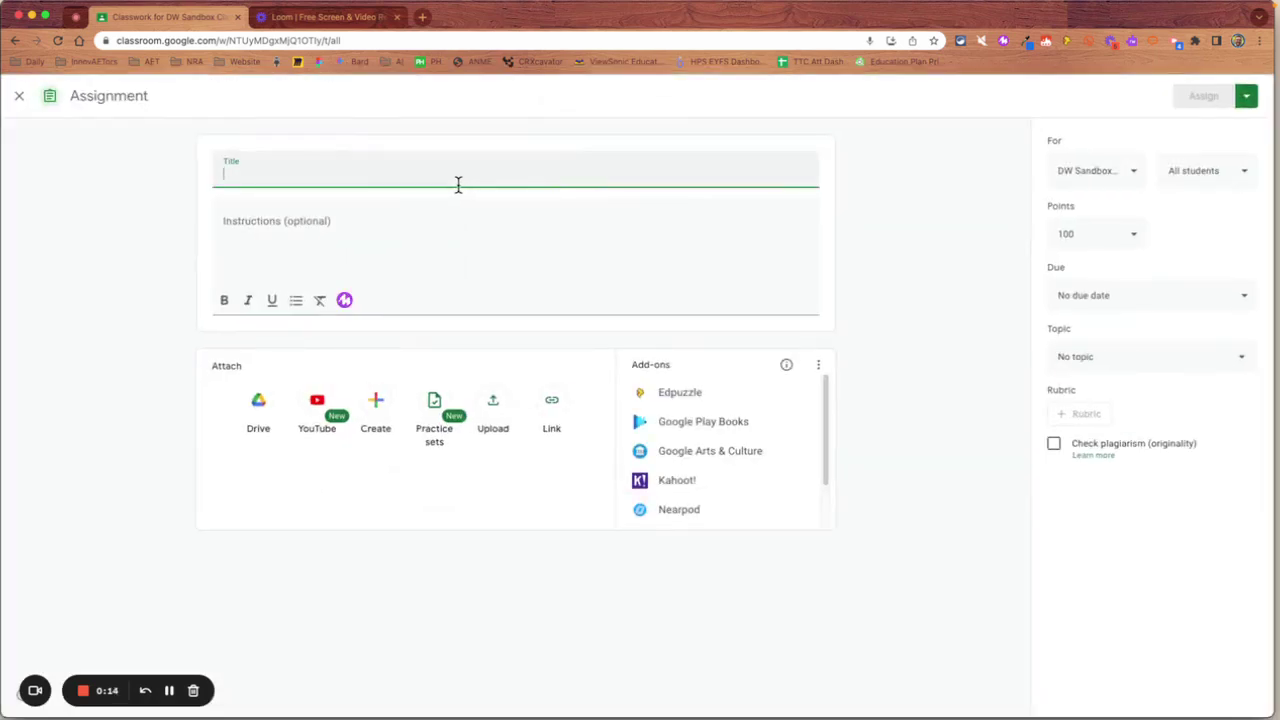
type("Qui")
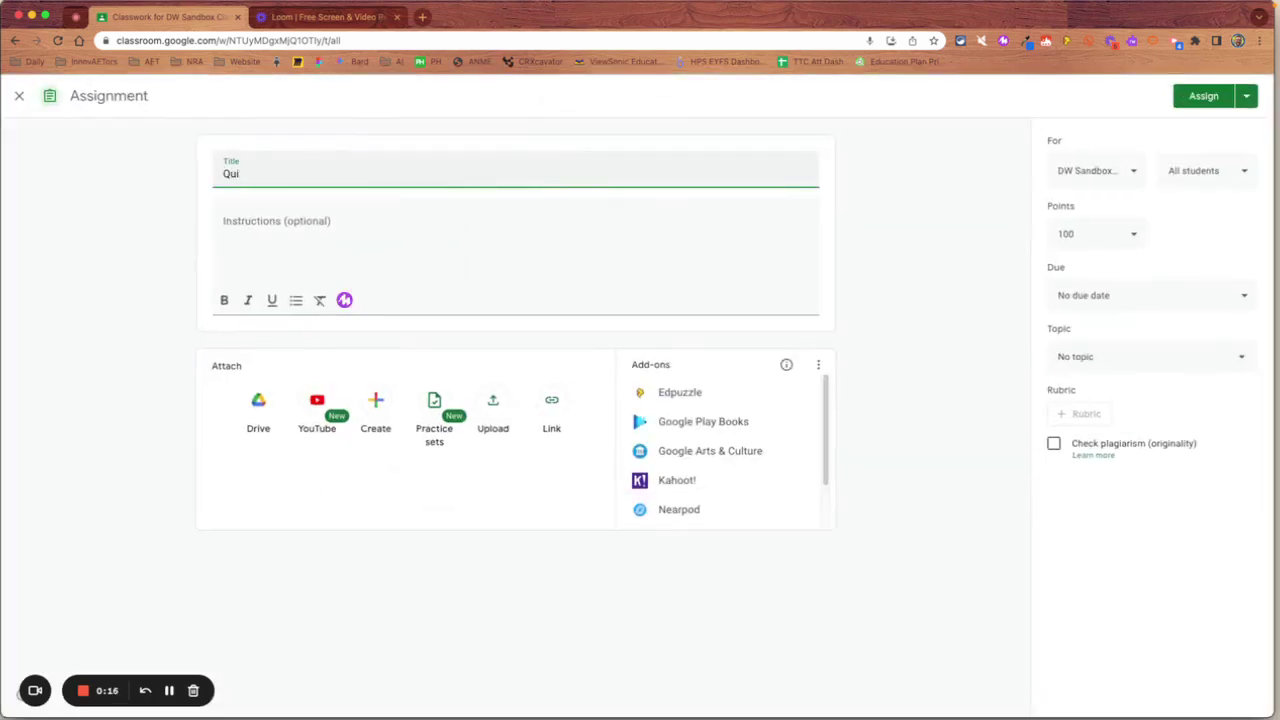
type("z")
left_click(317, 404)
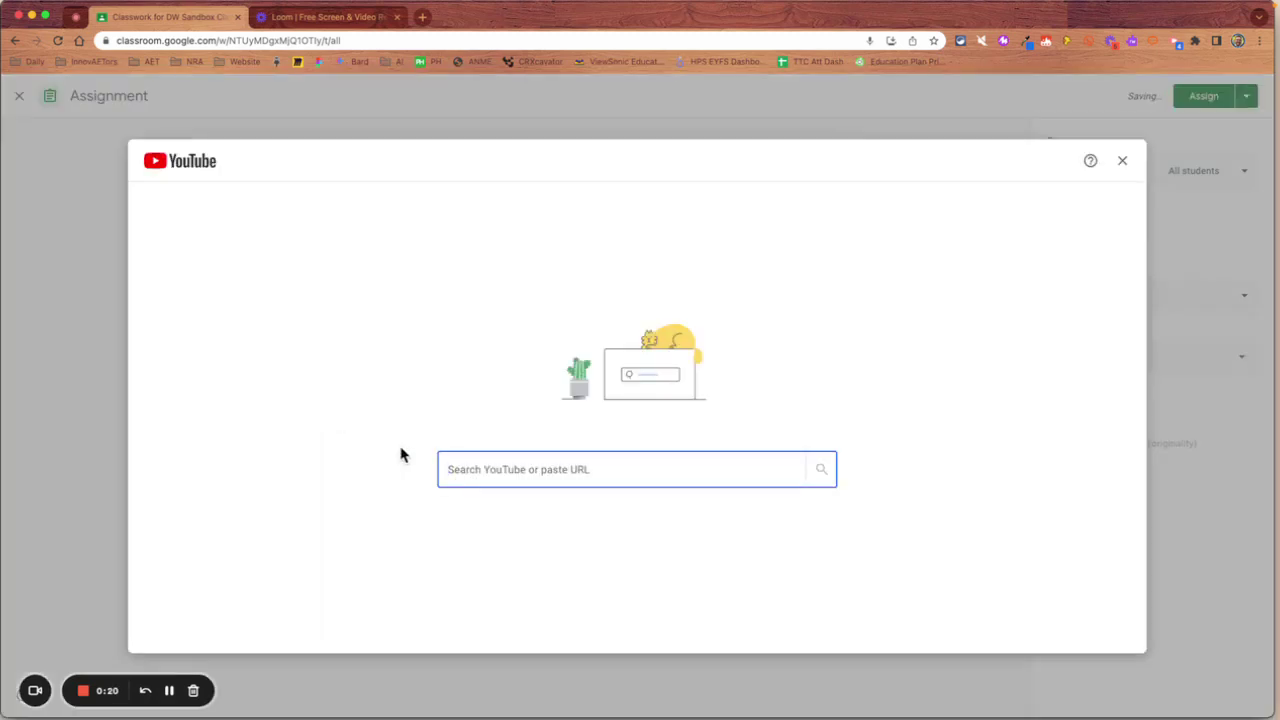
type("https://www.youtube.com/watch?v=75NQK-Sm1YY")
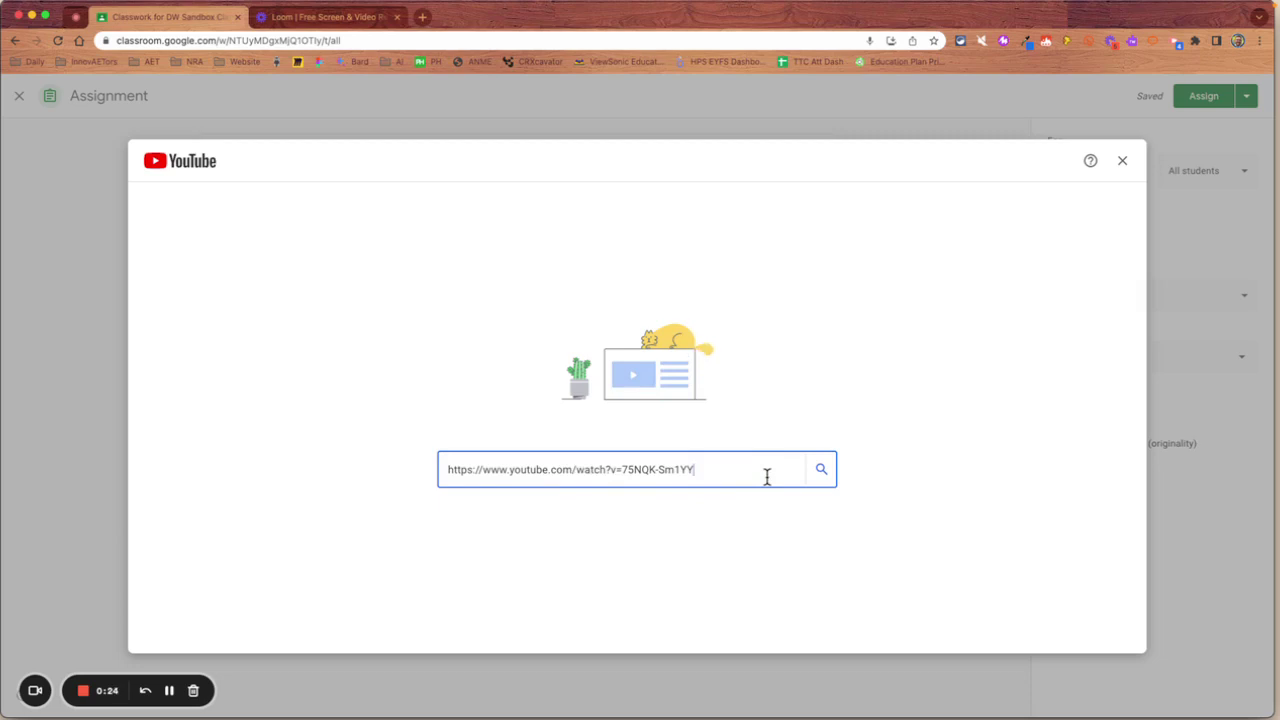
key("Return")
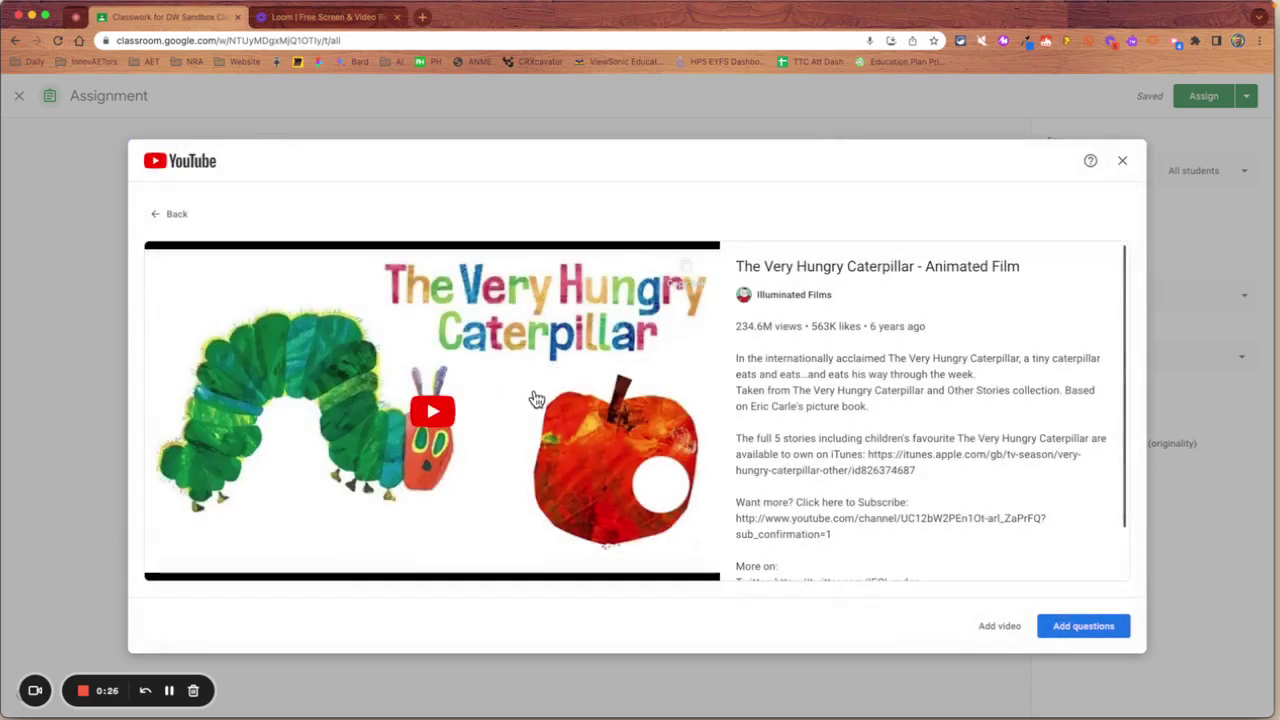
left_click(1085, 628)
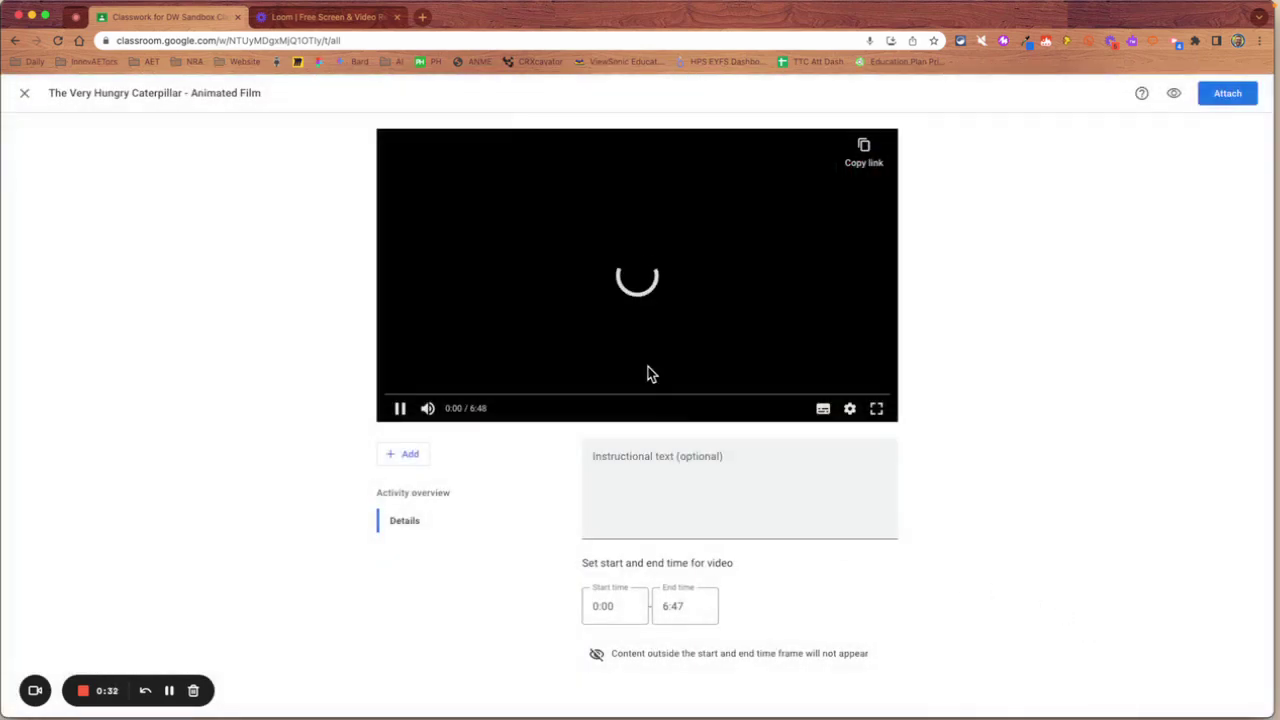
Step: Enter "Listen, watch and answer the questions" as the video activity's instructional text
left_click(684, 462)
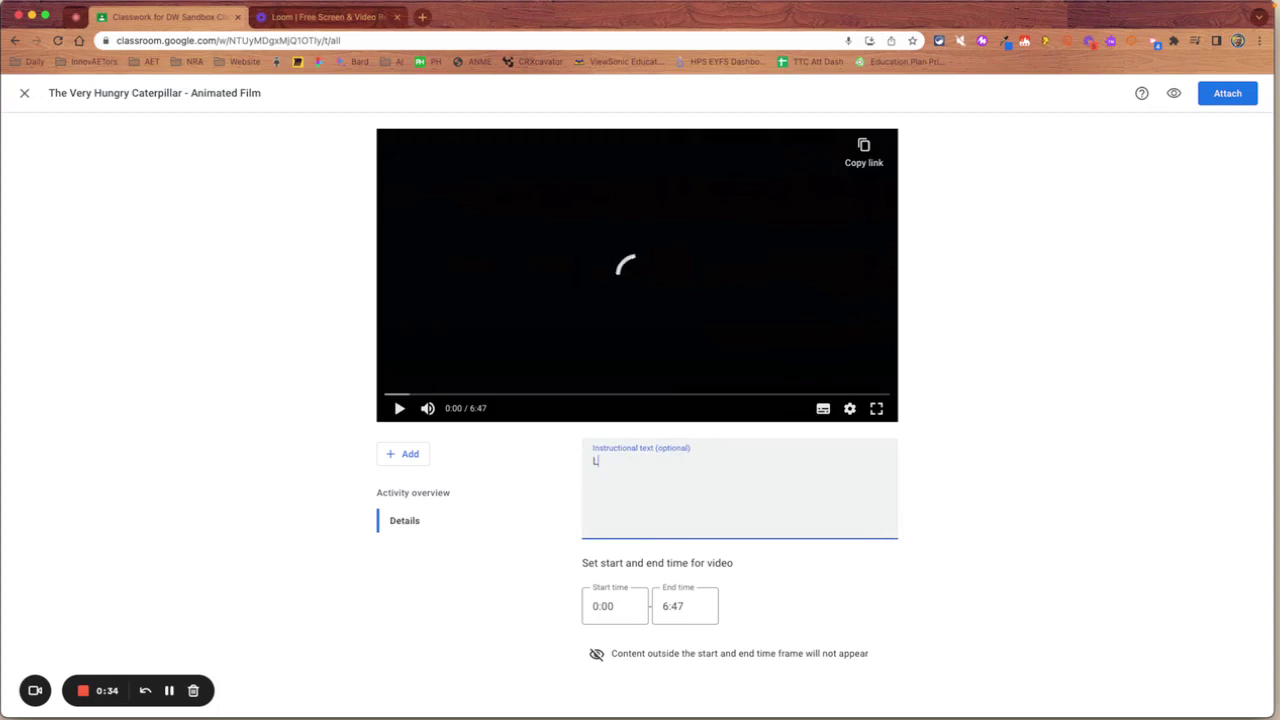
type("Listen, wtach and answer the questions")
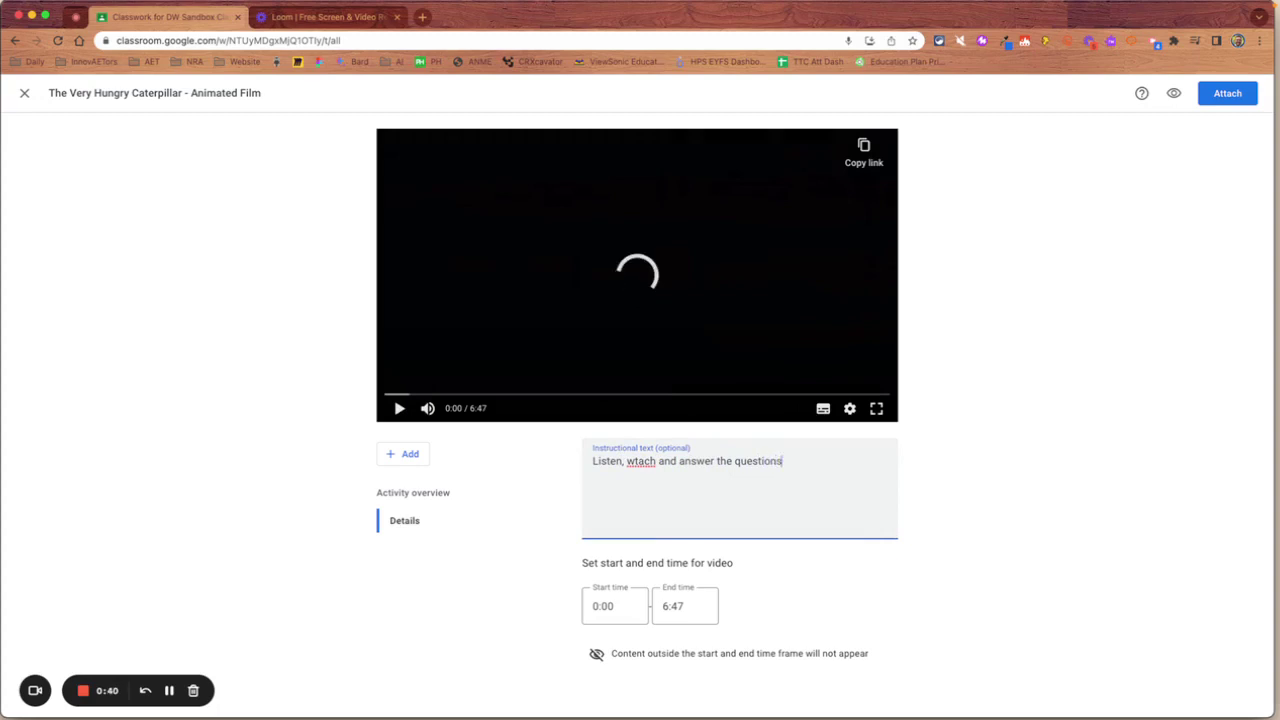
left_click(645, 461)
key("BackSpace")
key("BackSpace")
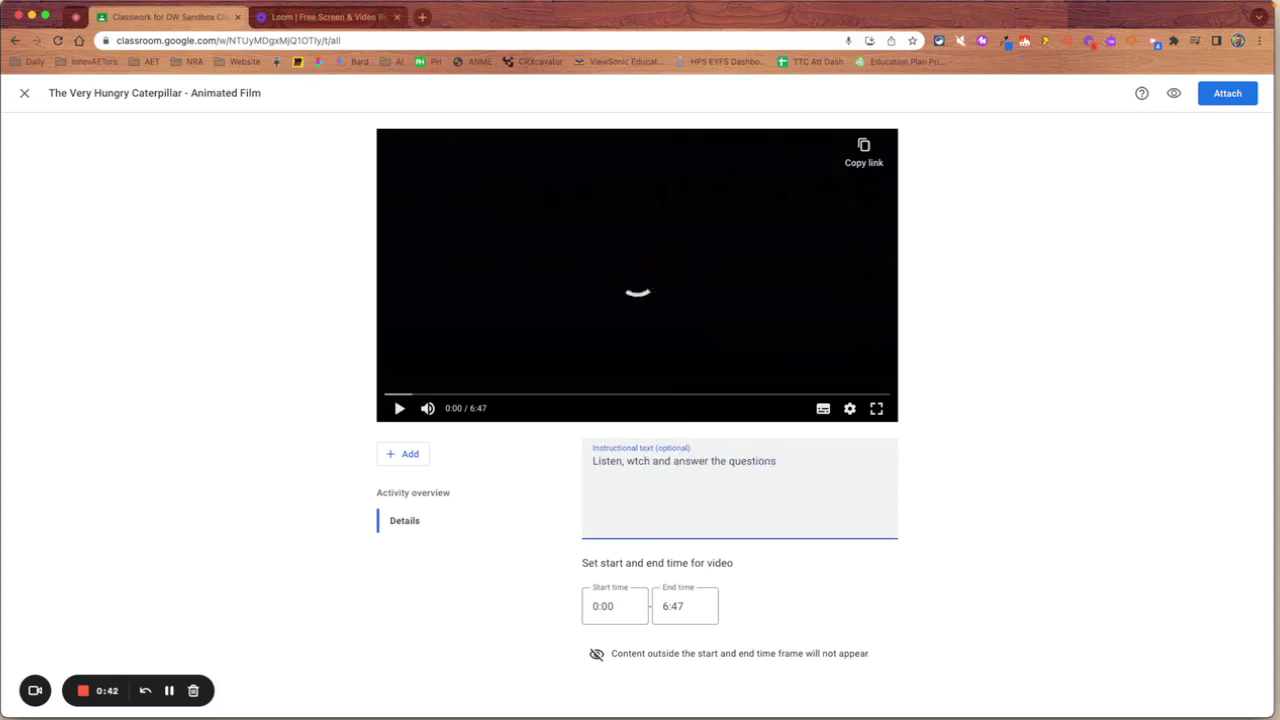
type("at")
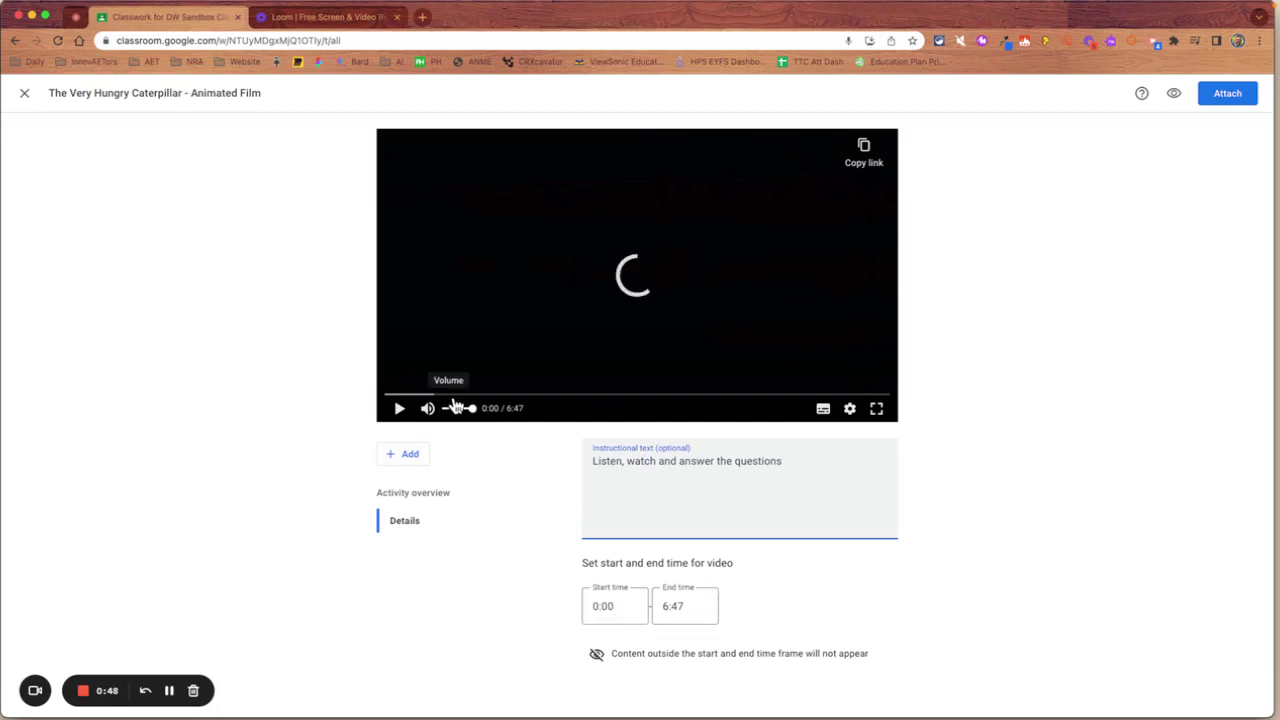
Step: Add a multiple choice question to the video reading "How hungry was the caterpillar?"
left_click(403, 453)
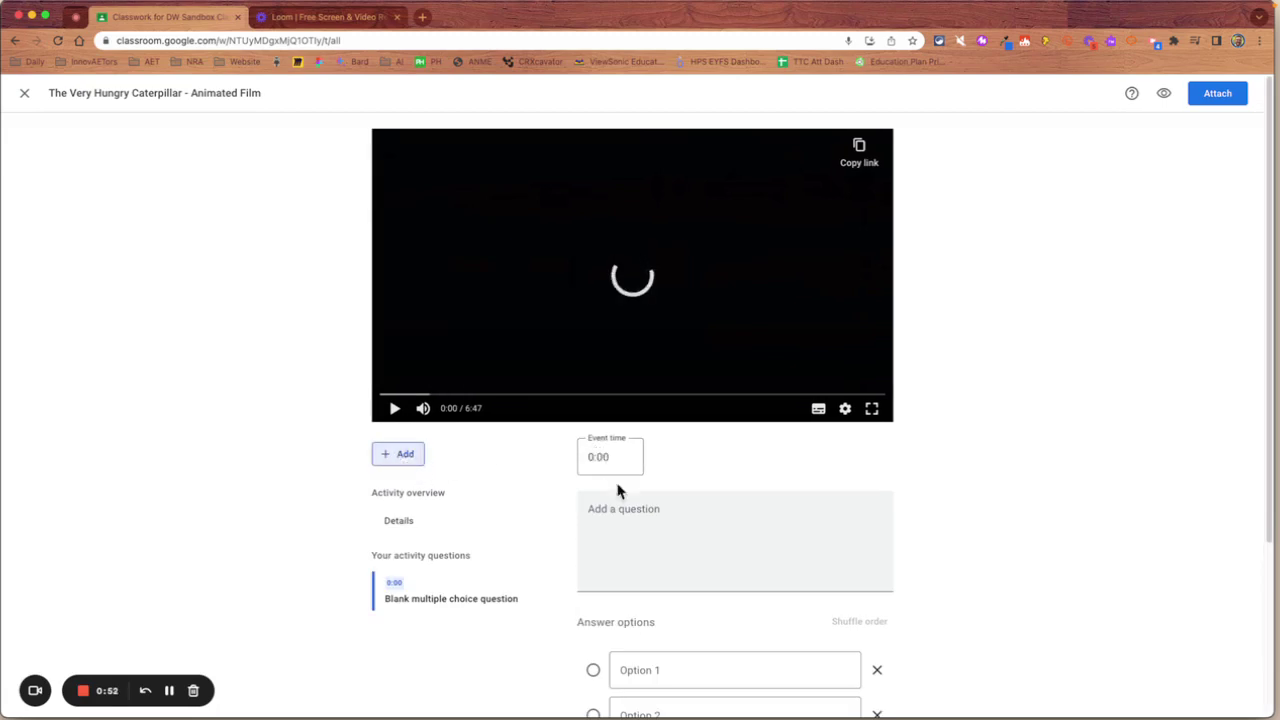
left_click(620, 511)
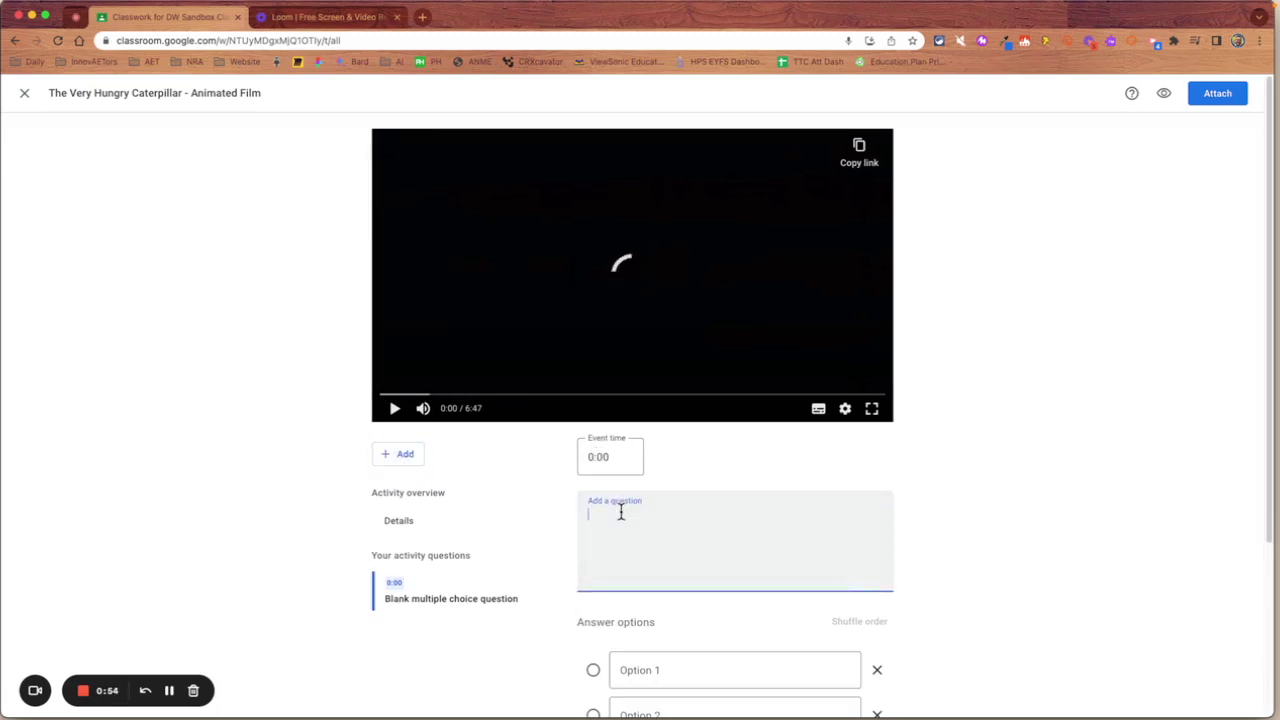
type("How hungry")
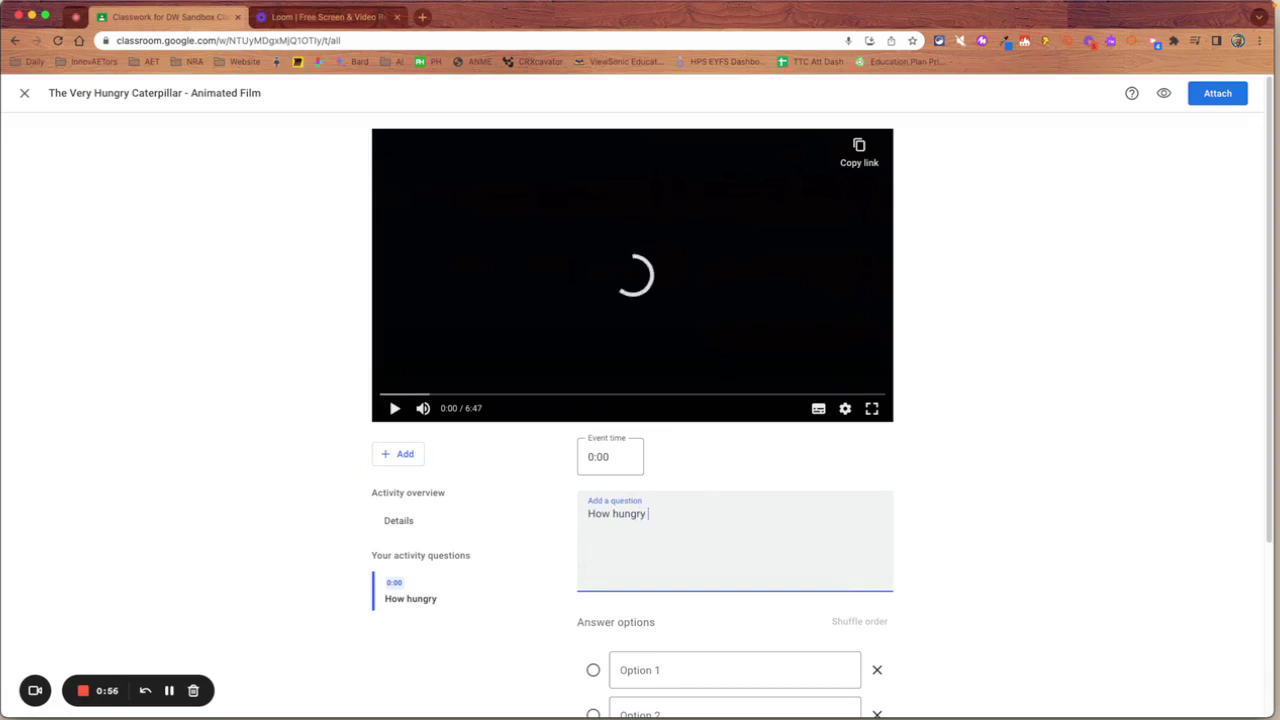
type(" was the caterpiller")
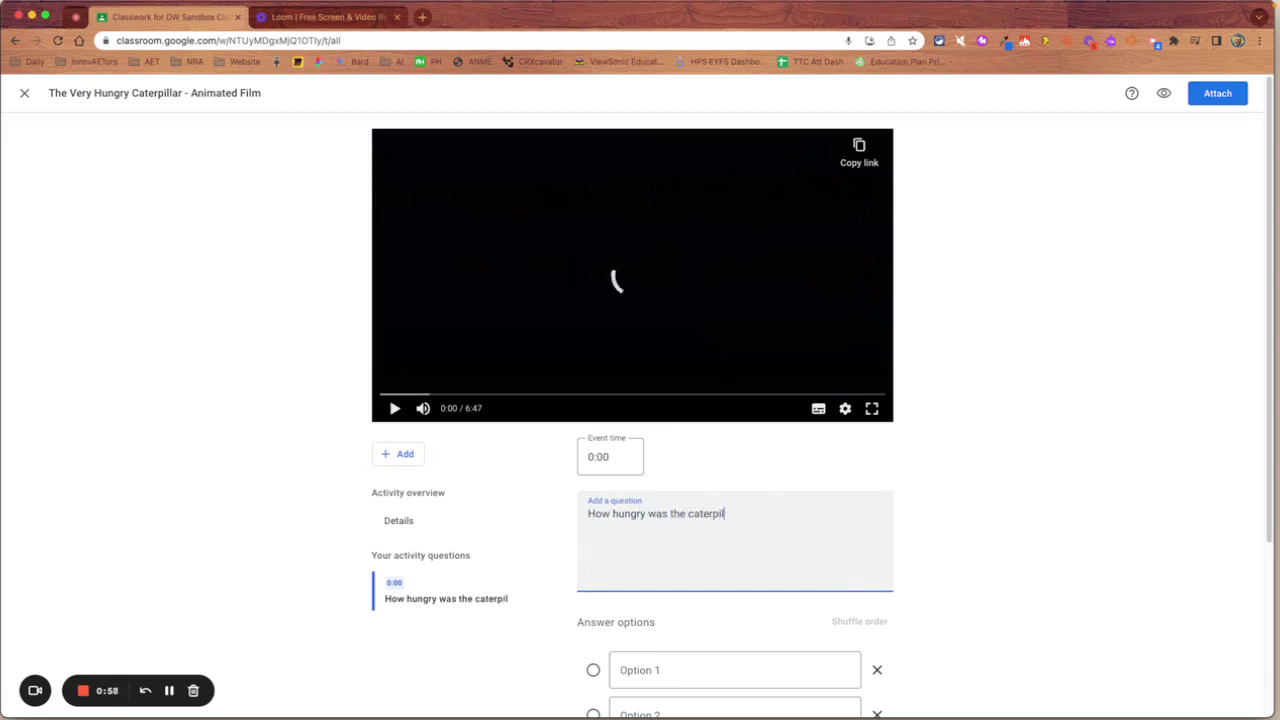
key("BackSpace")
key("BackSpace")
Step: Fill in the first three answer options of the hunger question as "hungry", "very hungry" and "famished"
left_click(669, 672)
type("hungry")
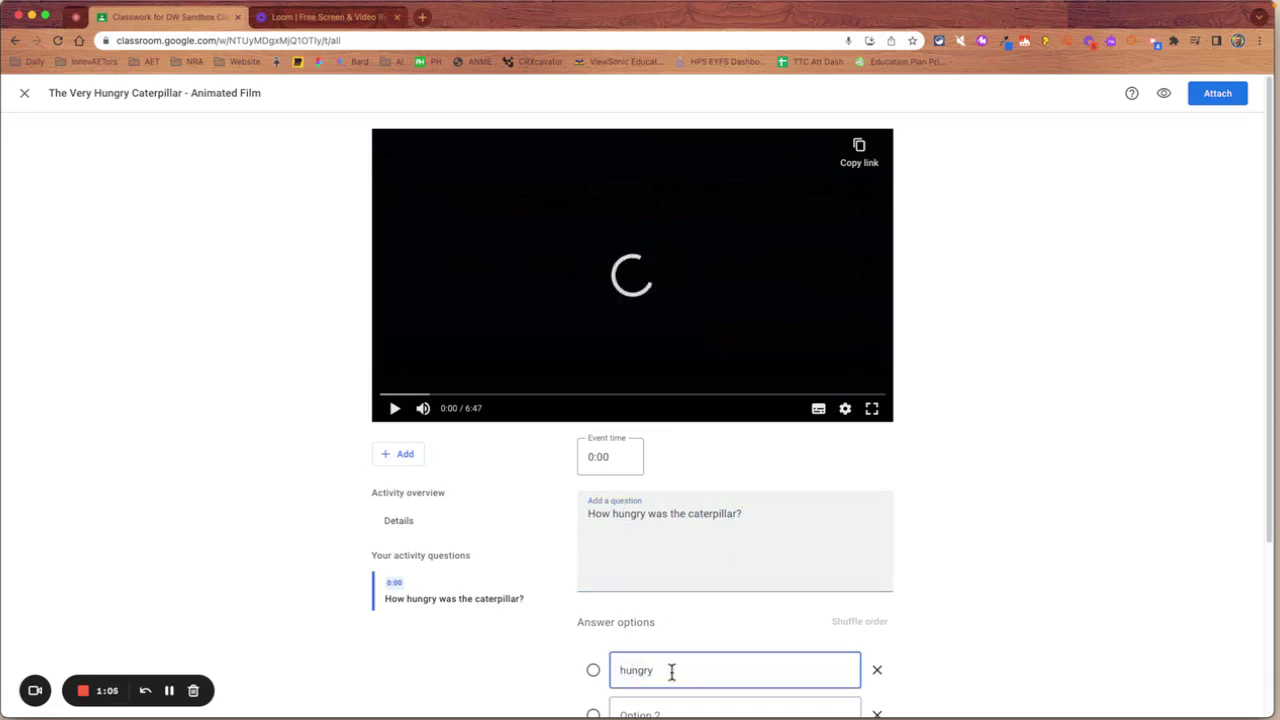
scroll(674, 671, "down", 2)
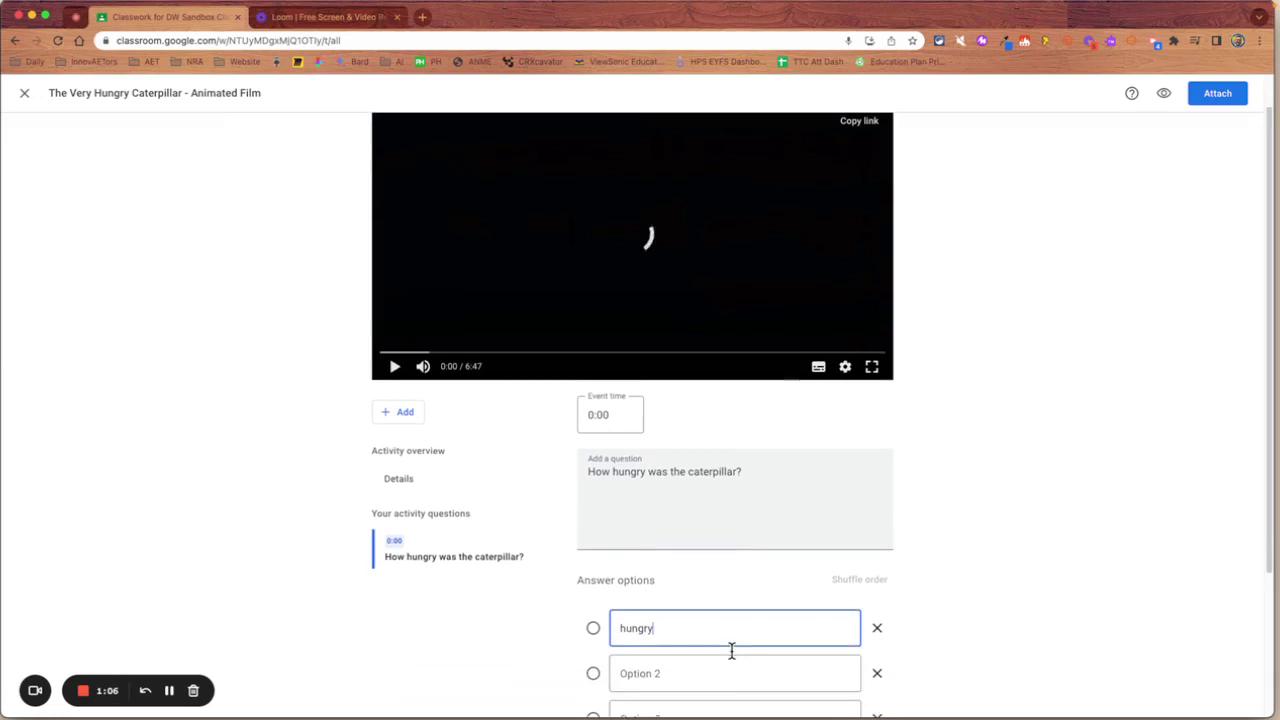
left_click(677, 658)
type("very ")
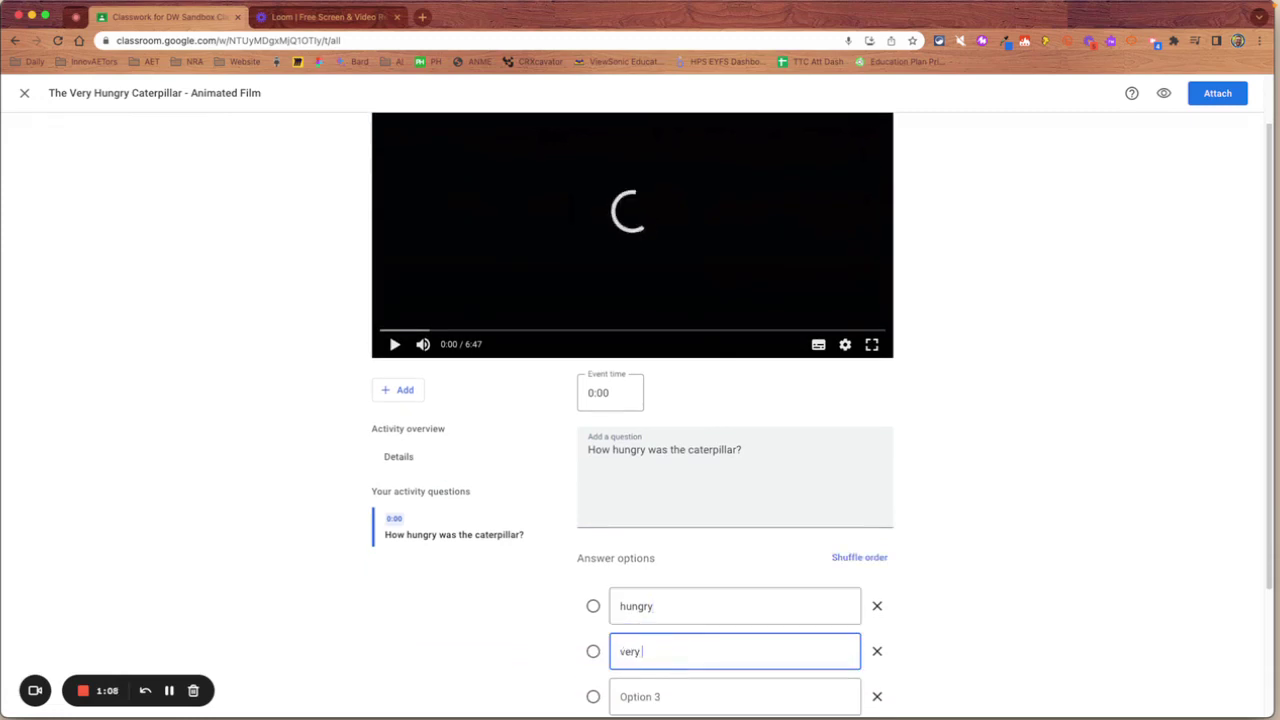
type("hungry")
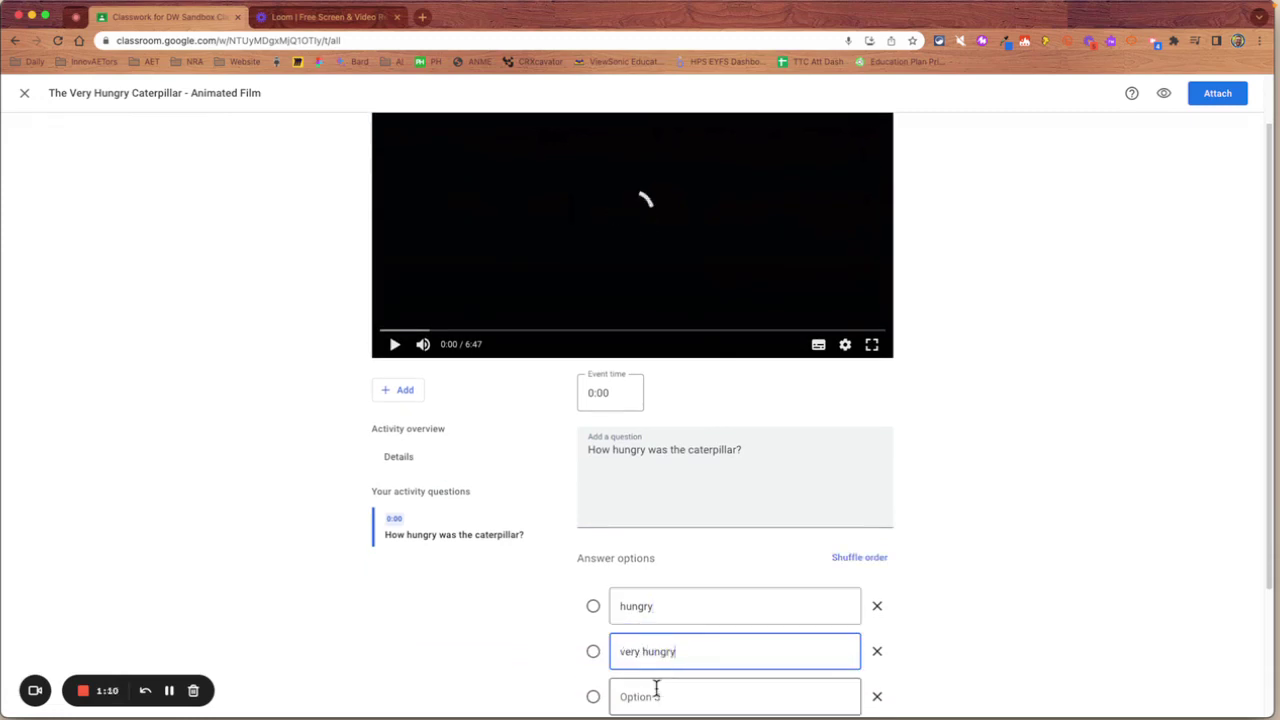
left_click(665, 697)
type("famished")
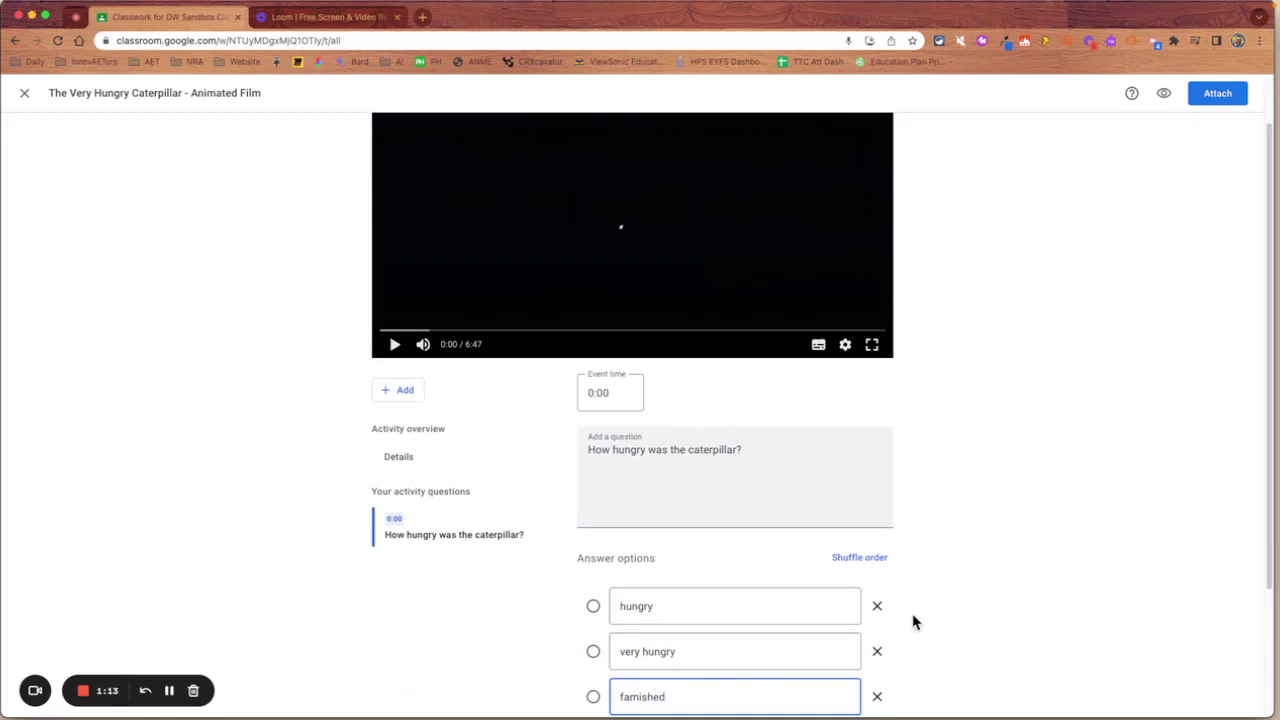
Step: Remove the empty fourth answer option and mark "very hungry" as the correct answer
scroll(913, 622, "down", 3)
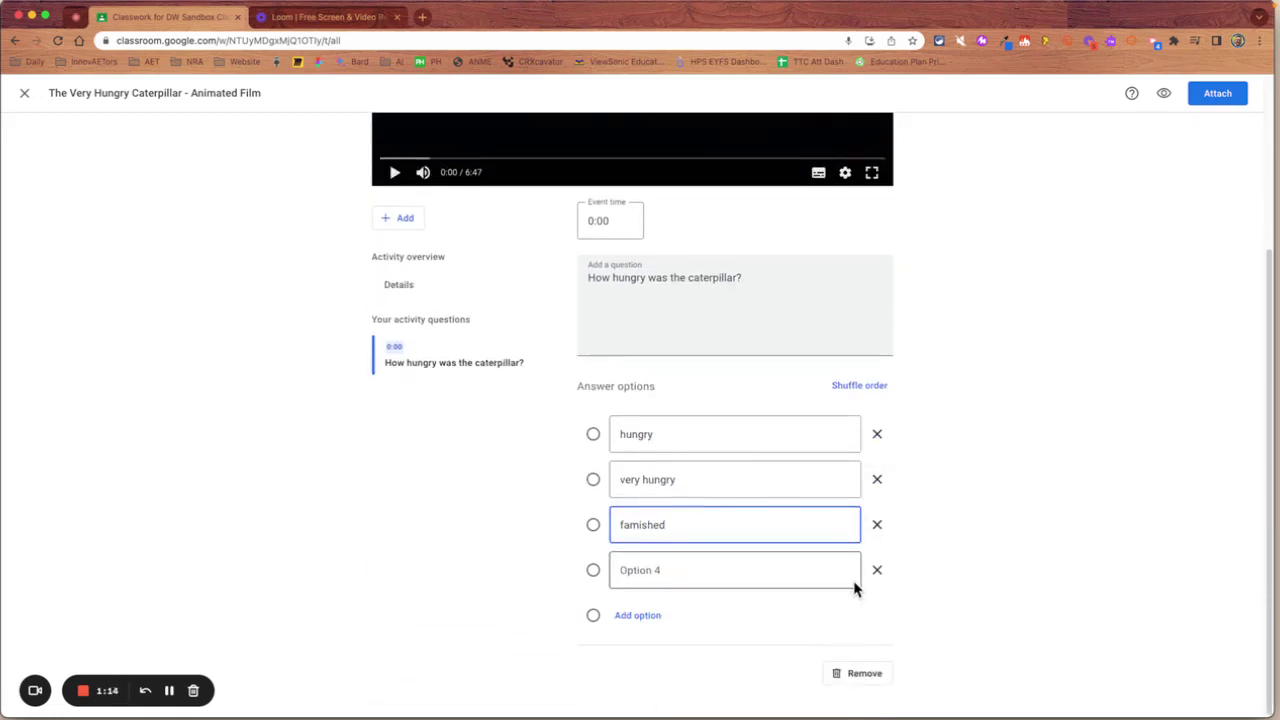
left_click(877, 571)
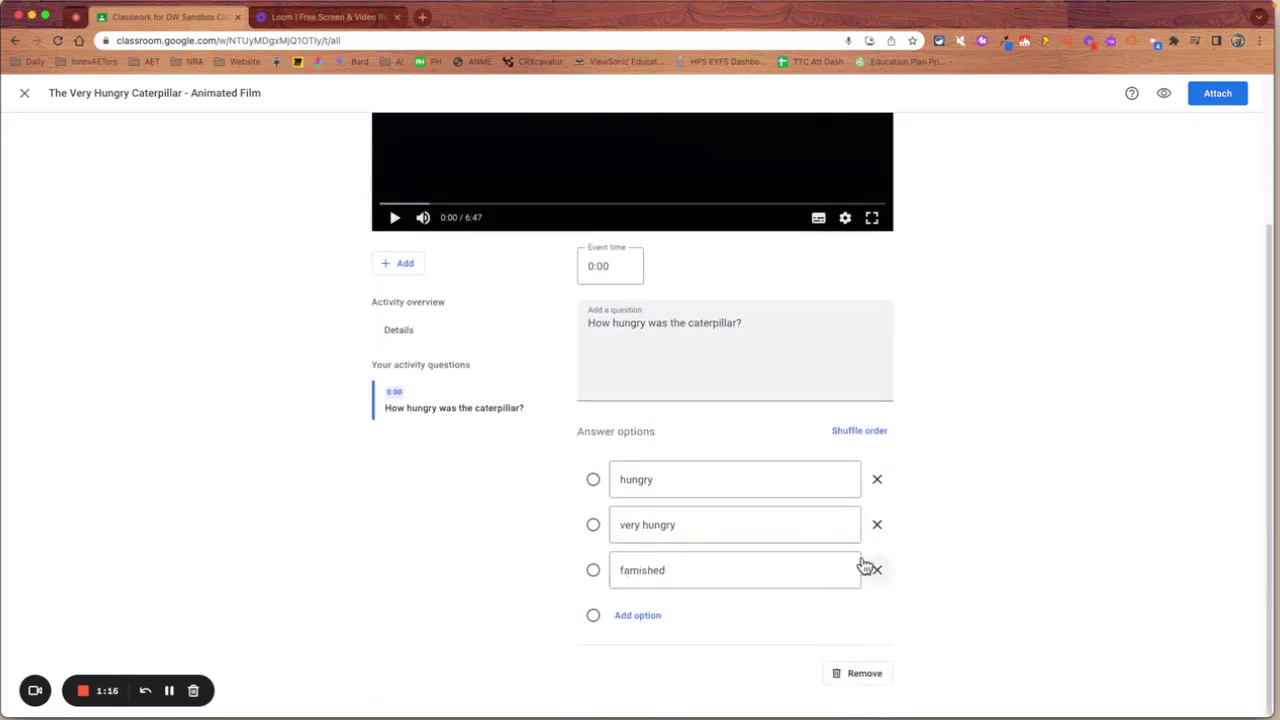
left_click(593, 525)
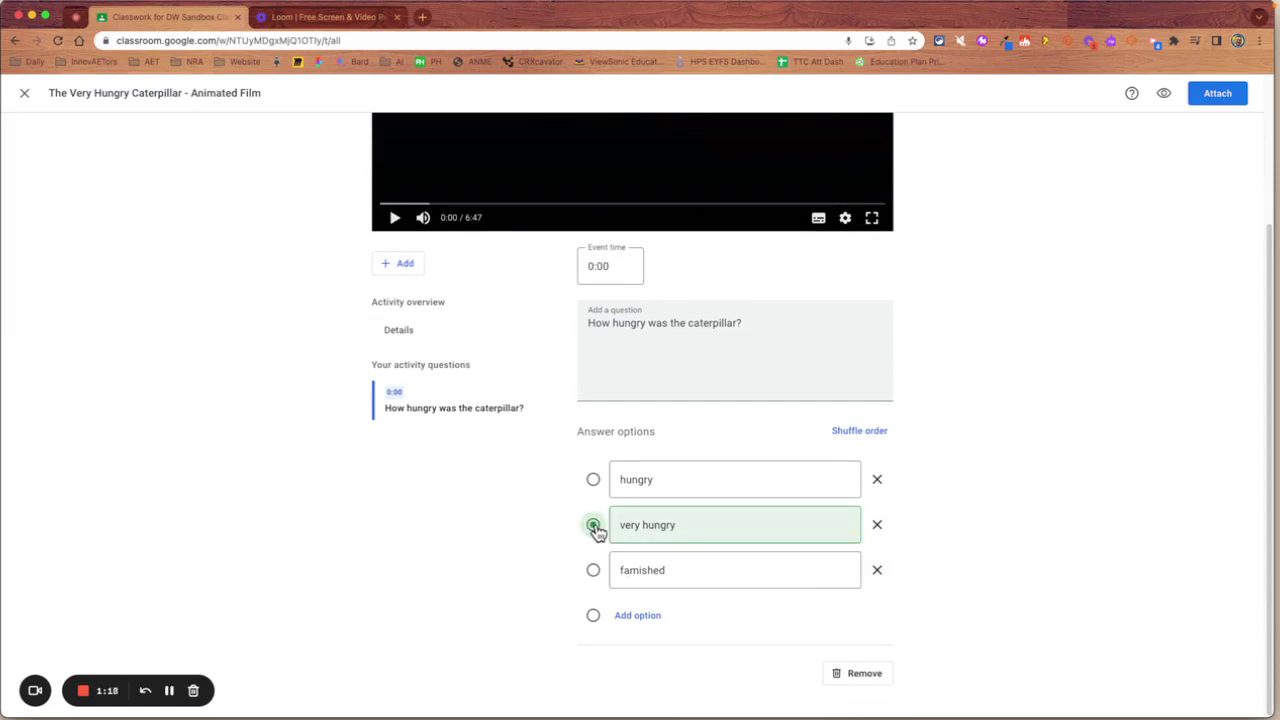
Step: Set the event time of the "How hungry was the caterpillar?" question to 1:15
left_click(590, 266)
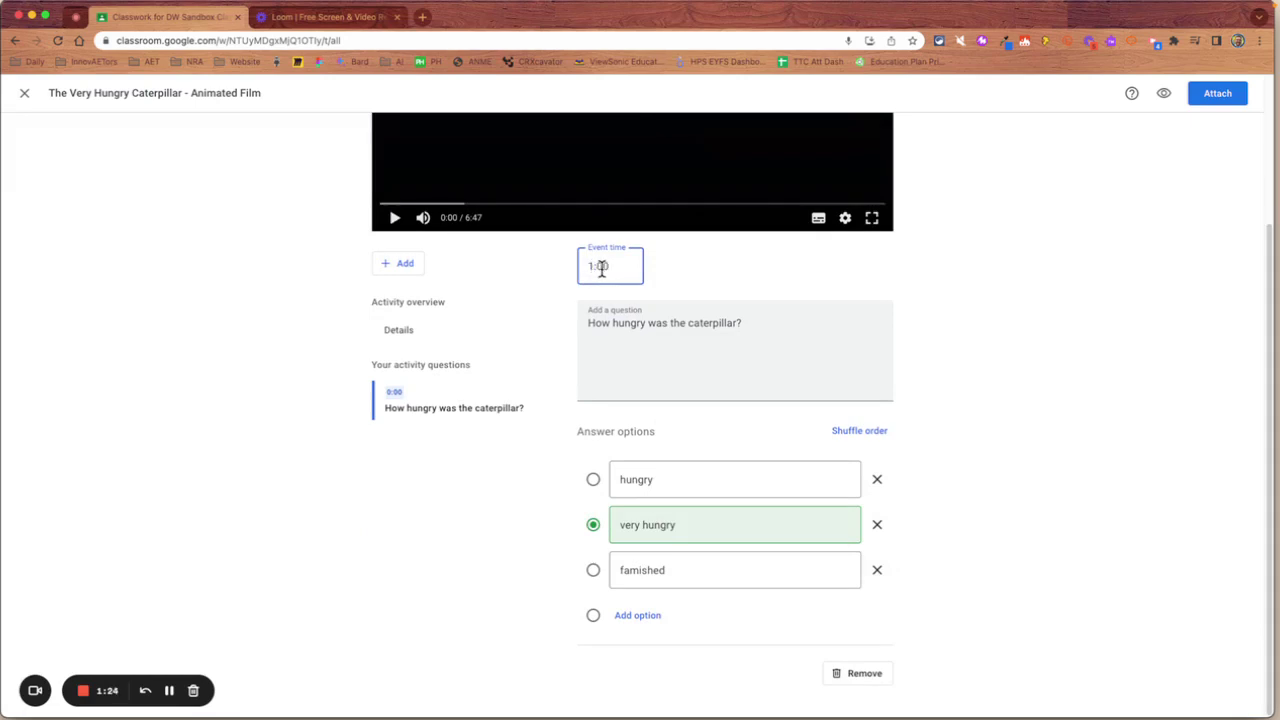
left_click_drag(597, 268, 607, 268)
type("15")
Step: Add a second multiple choice question at event time 1:55 reading "What did he eat on Monday?"
left_click(406, 265)
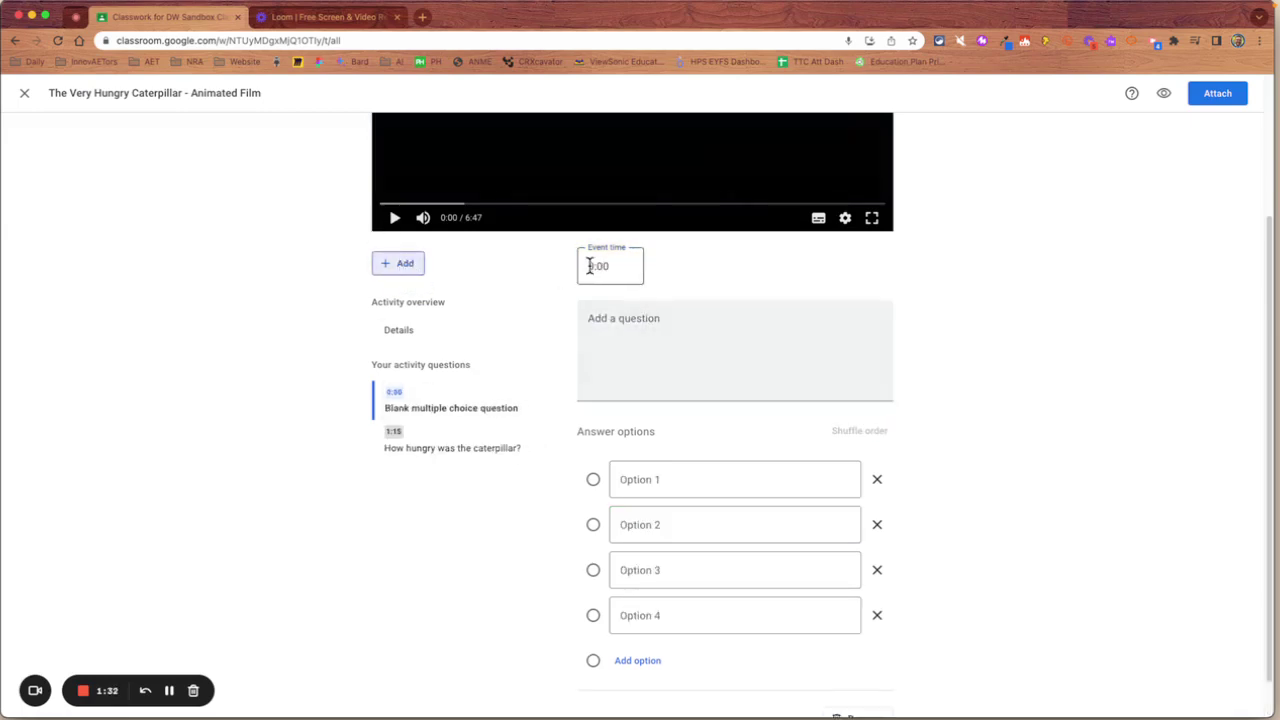
left_click_drag(590, 265, 618, 266)
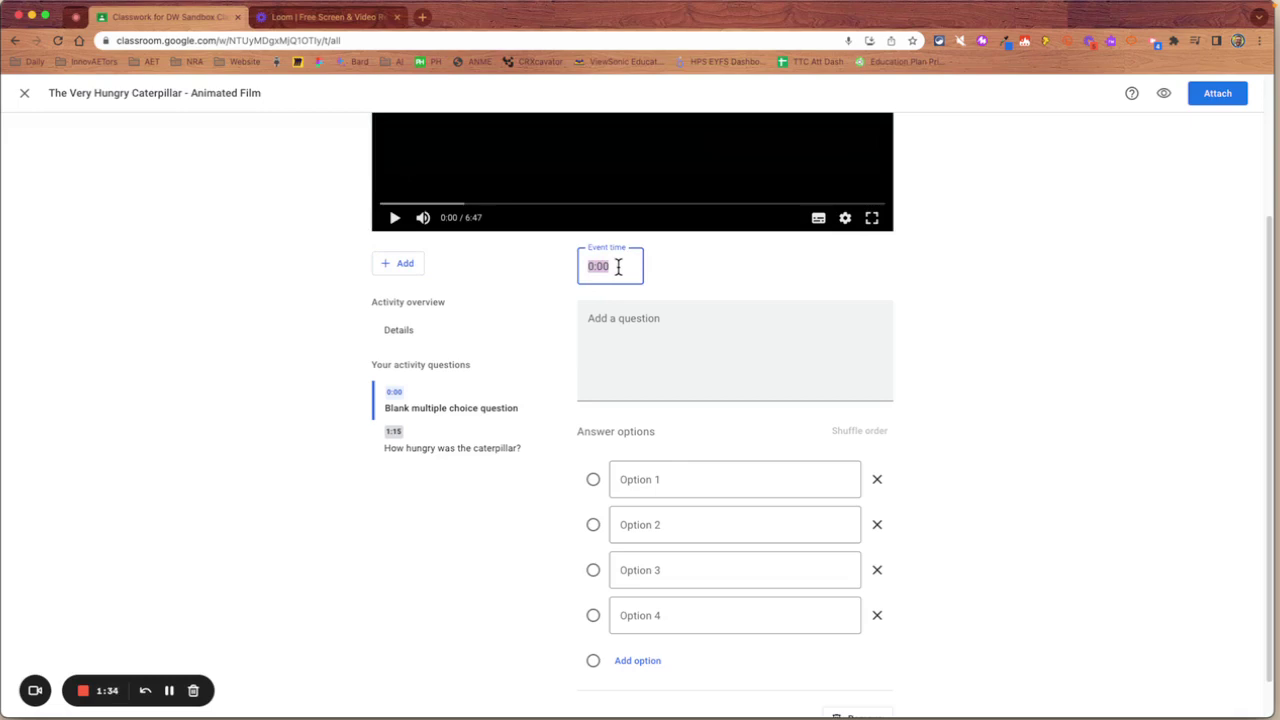
type("1:55")
left_click(659, 319)
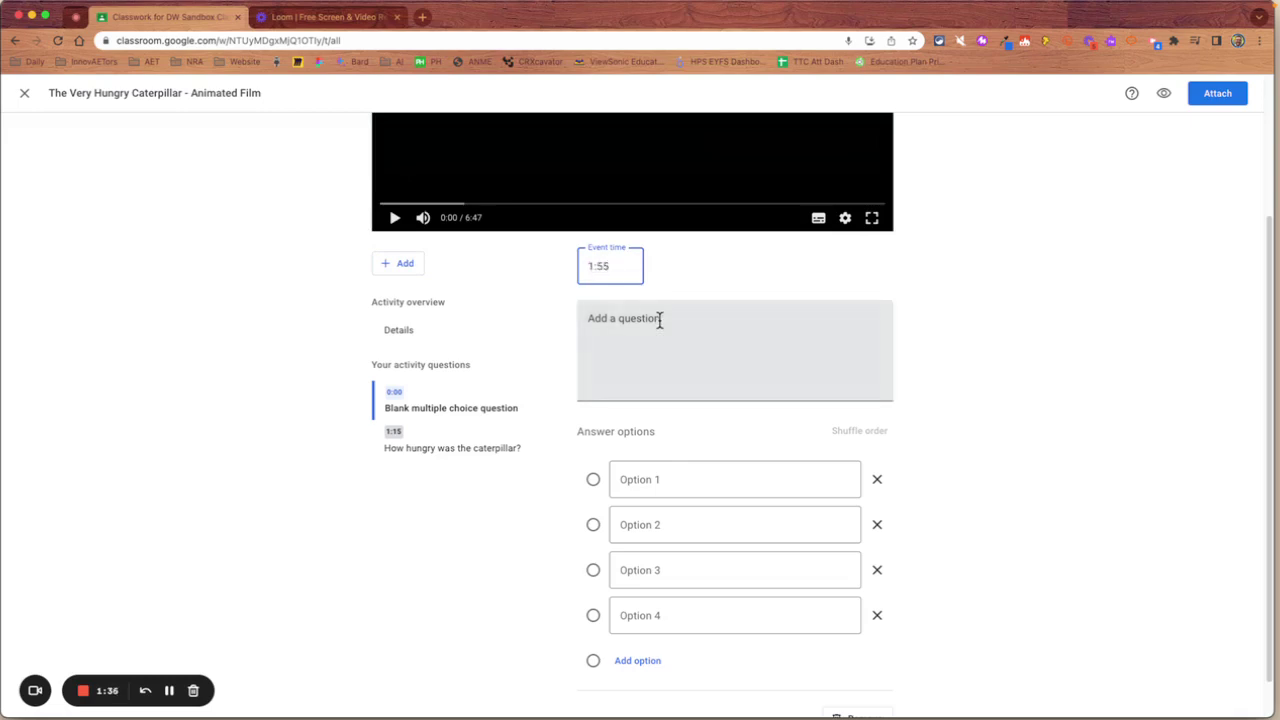
type("What did he eat")
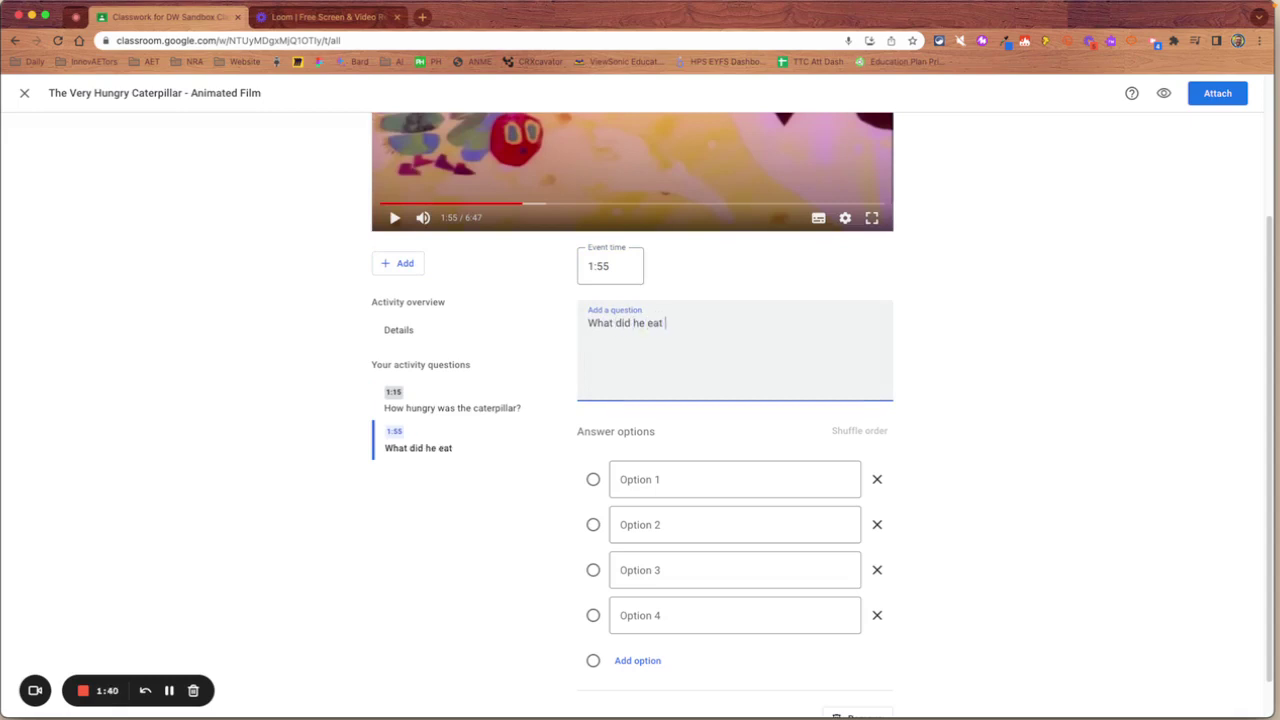
type(" on Monday?")
Step: Enter "red apple" and "green apple" as the first two answer options of the Monday question
left_click(676, 478)
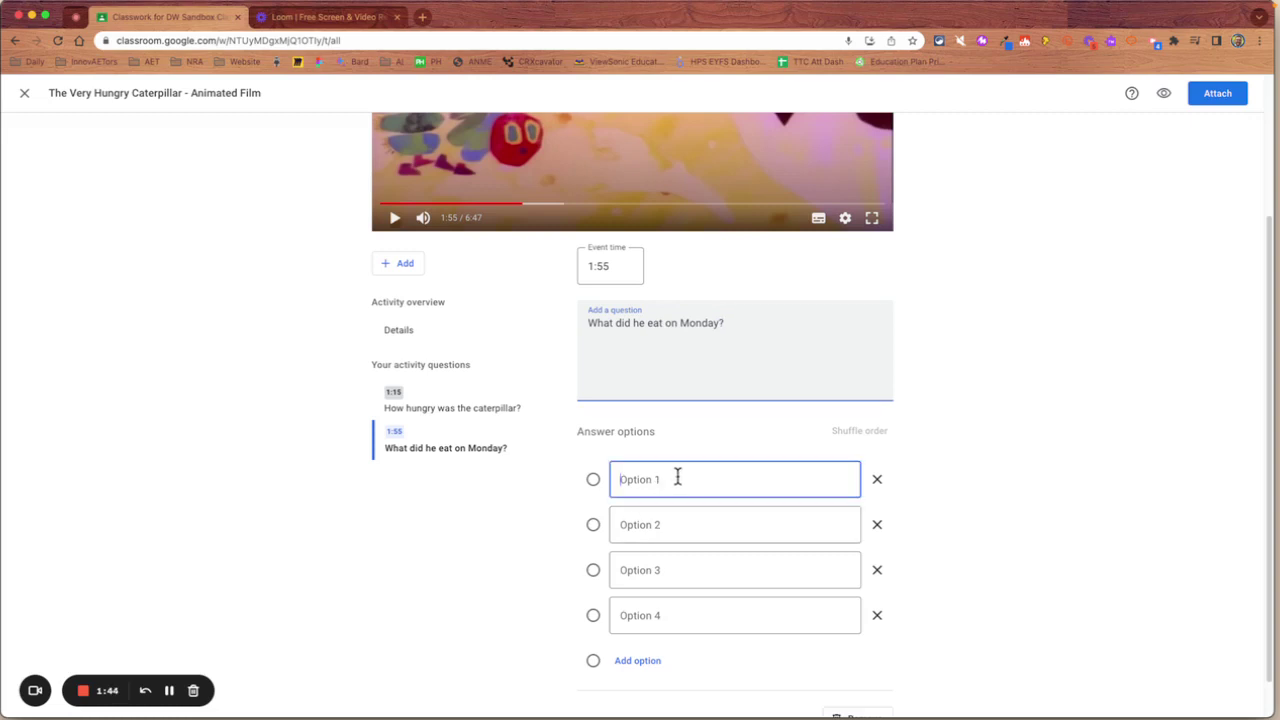
type("red apple")
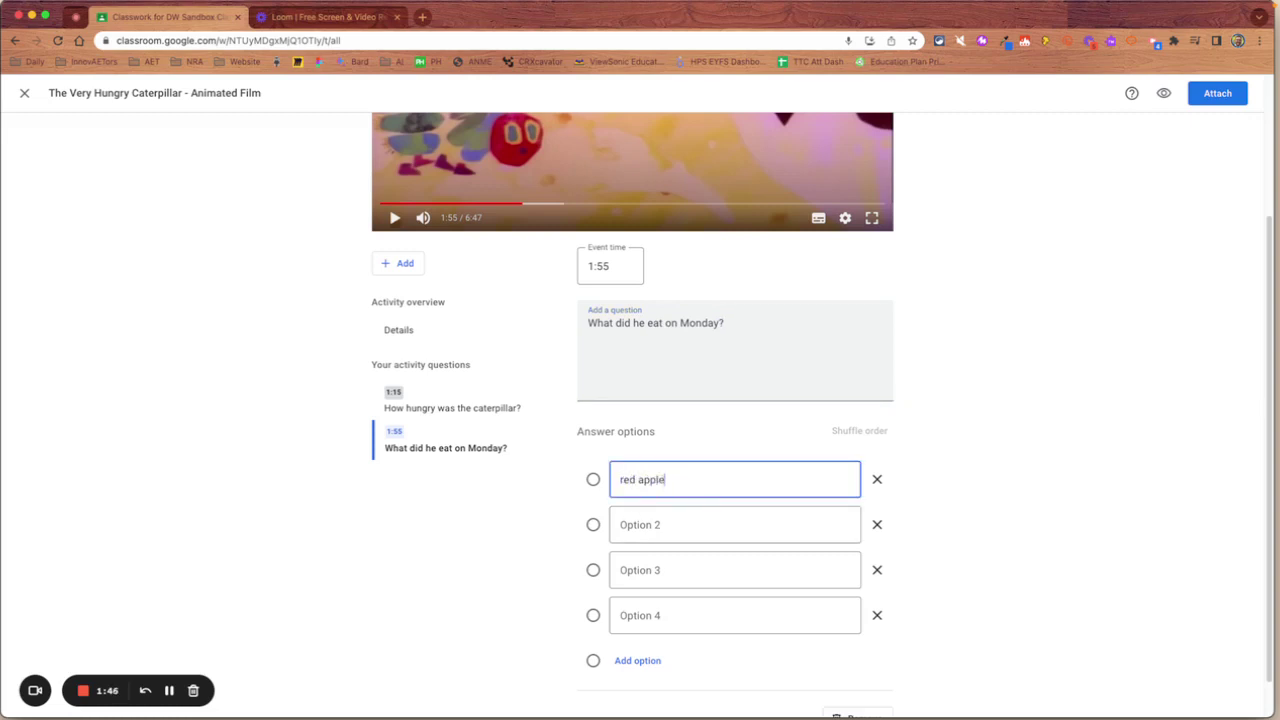
left_click(674, 527)
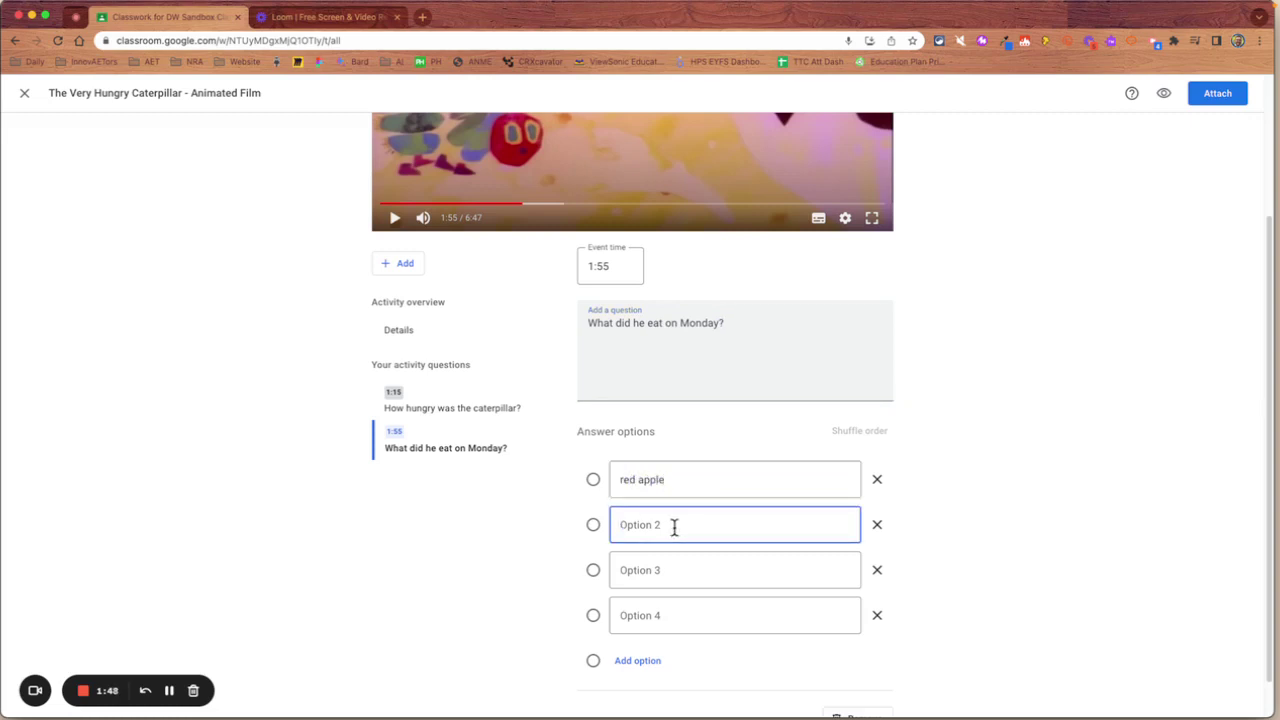
type("green apple")
Step: Remove the two empty answer options from the Monday question and mark "red apple" as correct
left_click(877, 570)
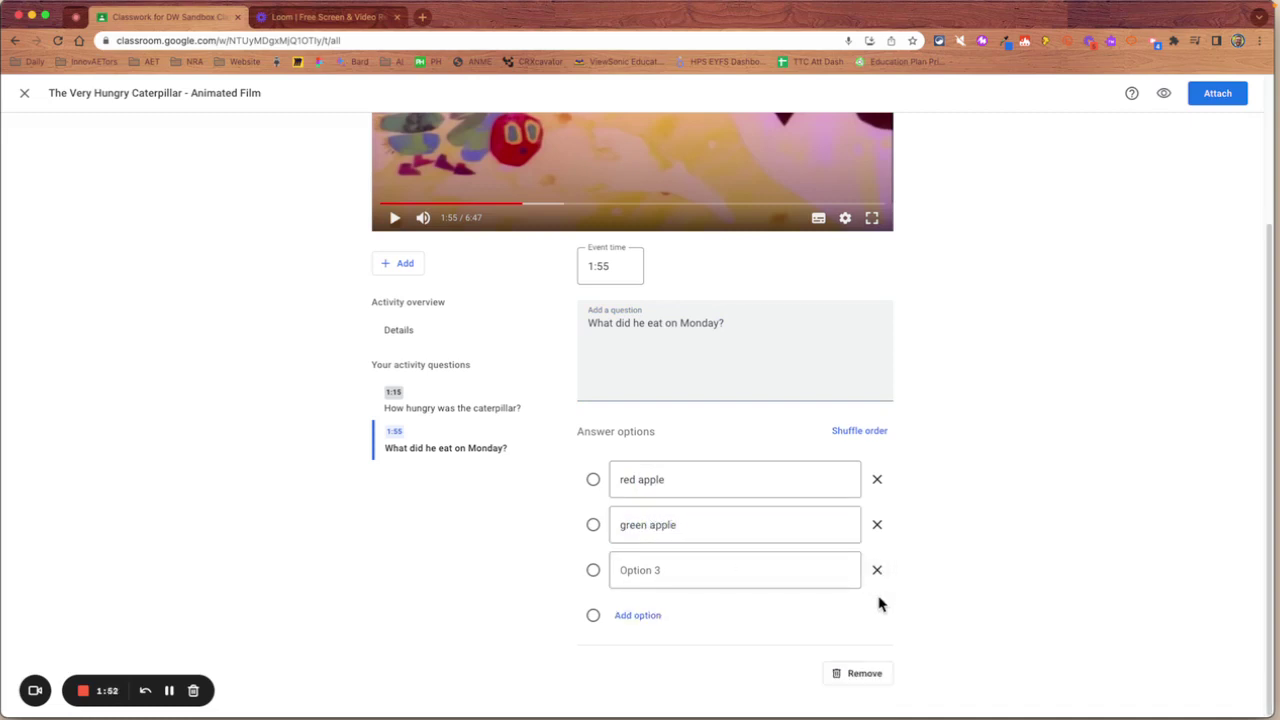
left_click(878, 569)
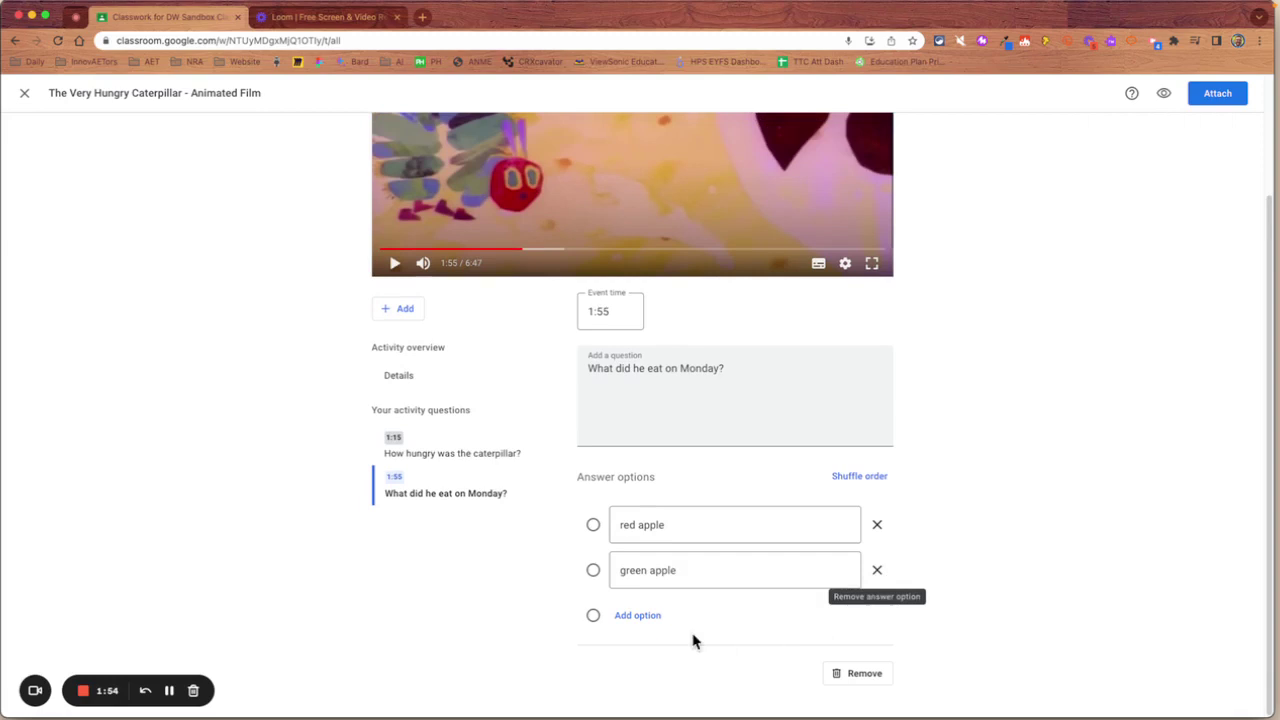
left_click(593, 524)
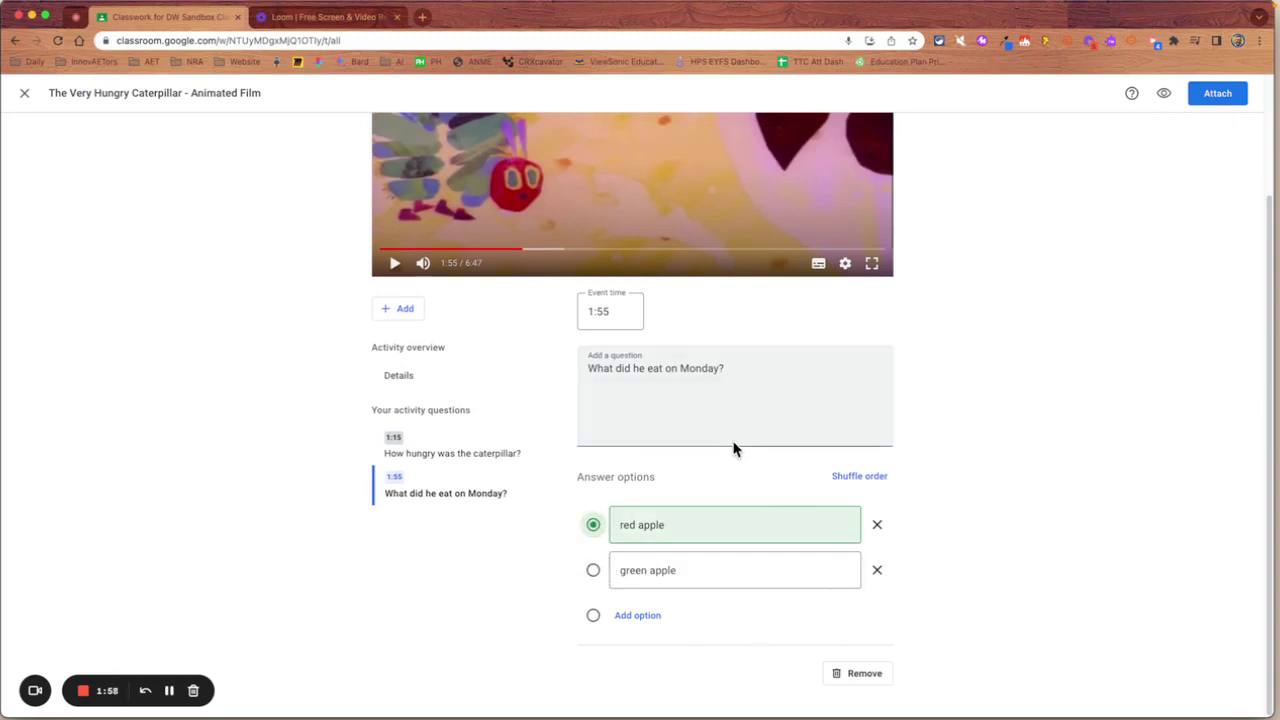
Step: Add a third multiple choice question at event time 2:17 reading "When did he eat 2 pears?"
left_click(403, 315)
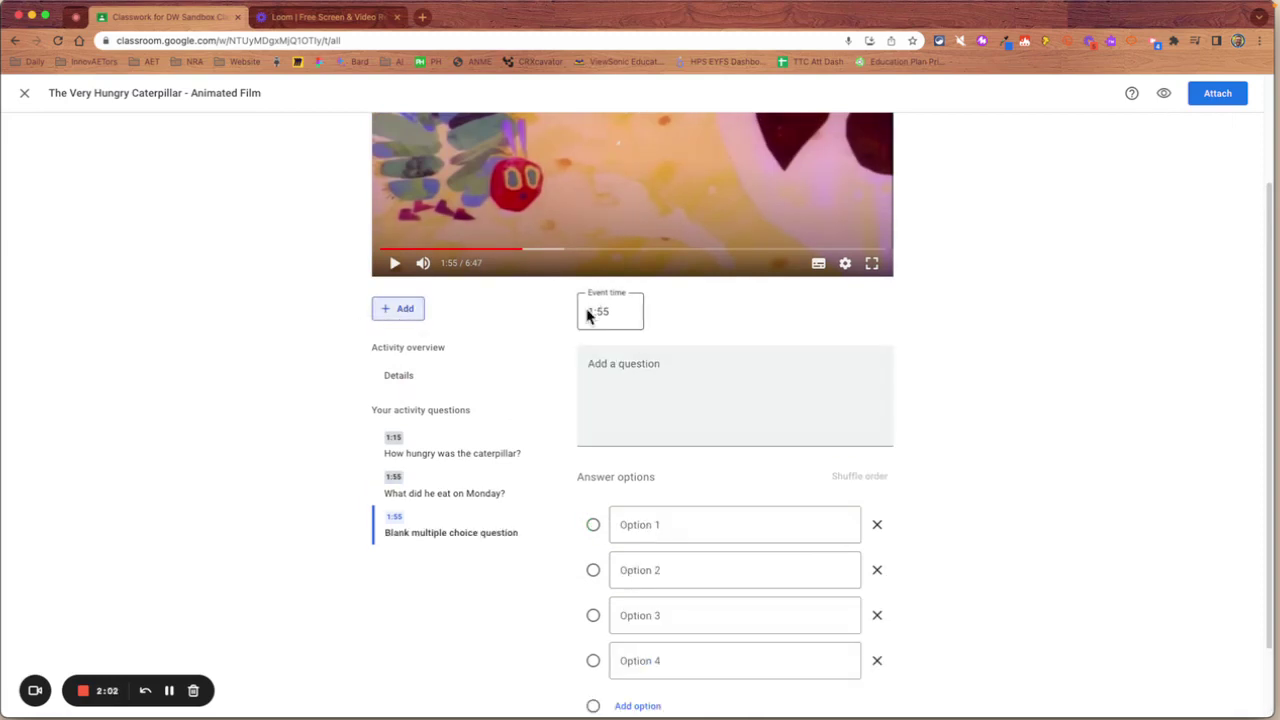
left_click_drag(587, 311, 627, 312)
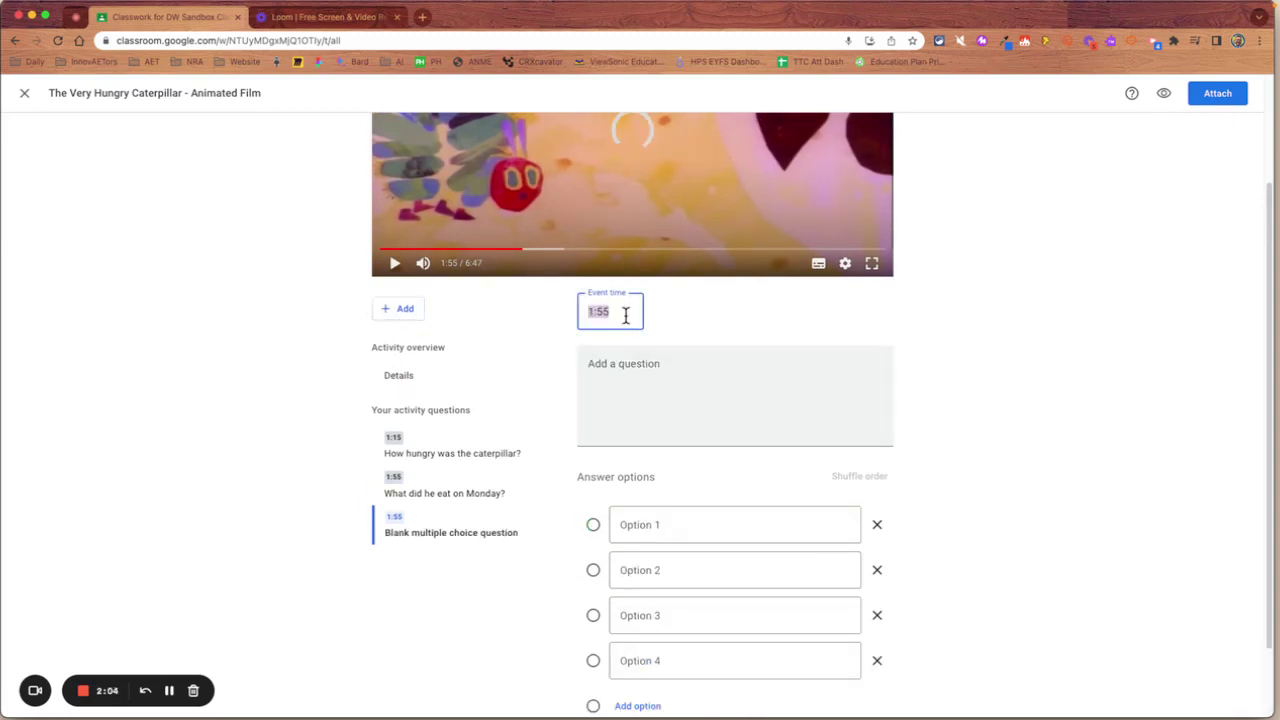
type("2:17")
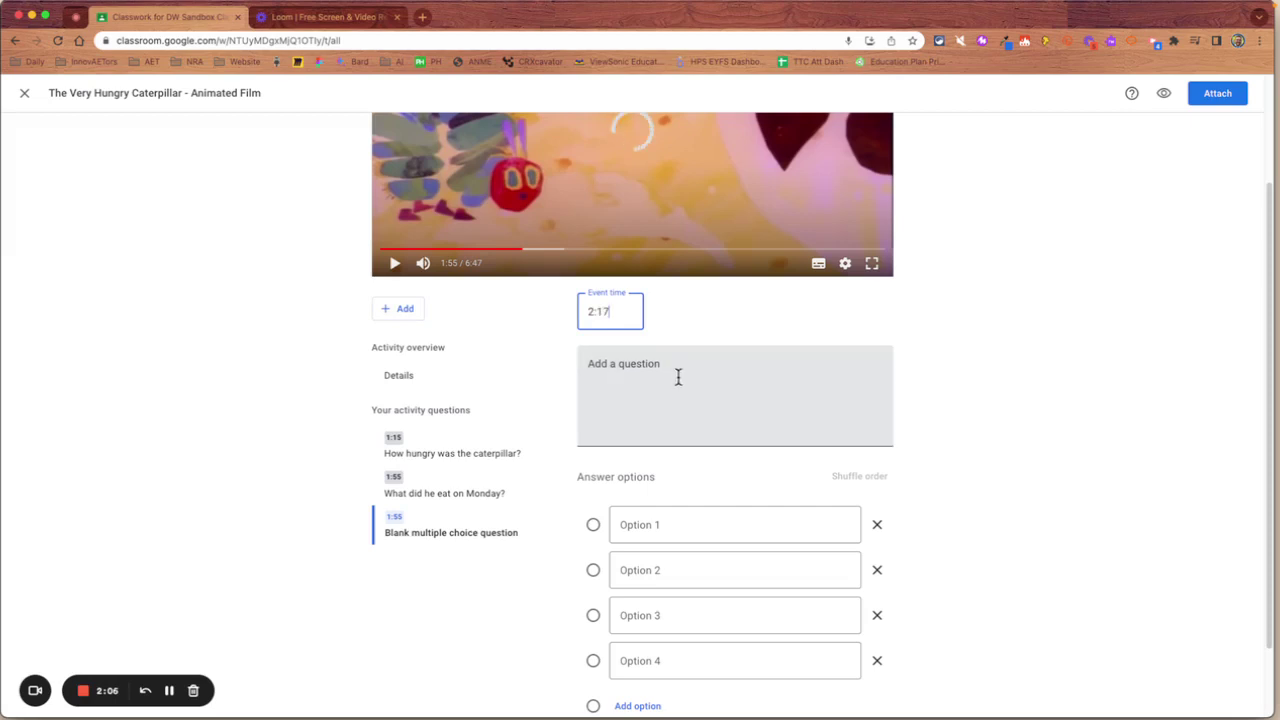
left_click(666, 360)
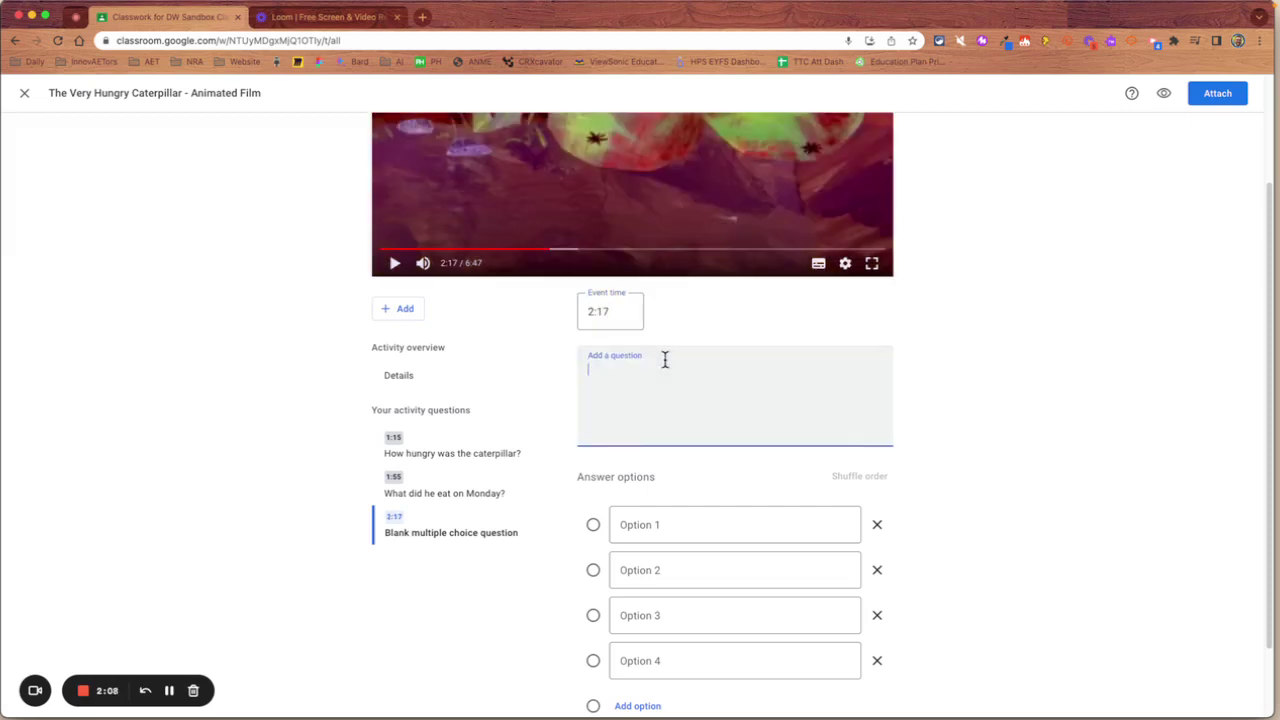
type("W")
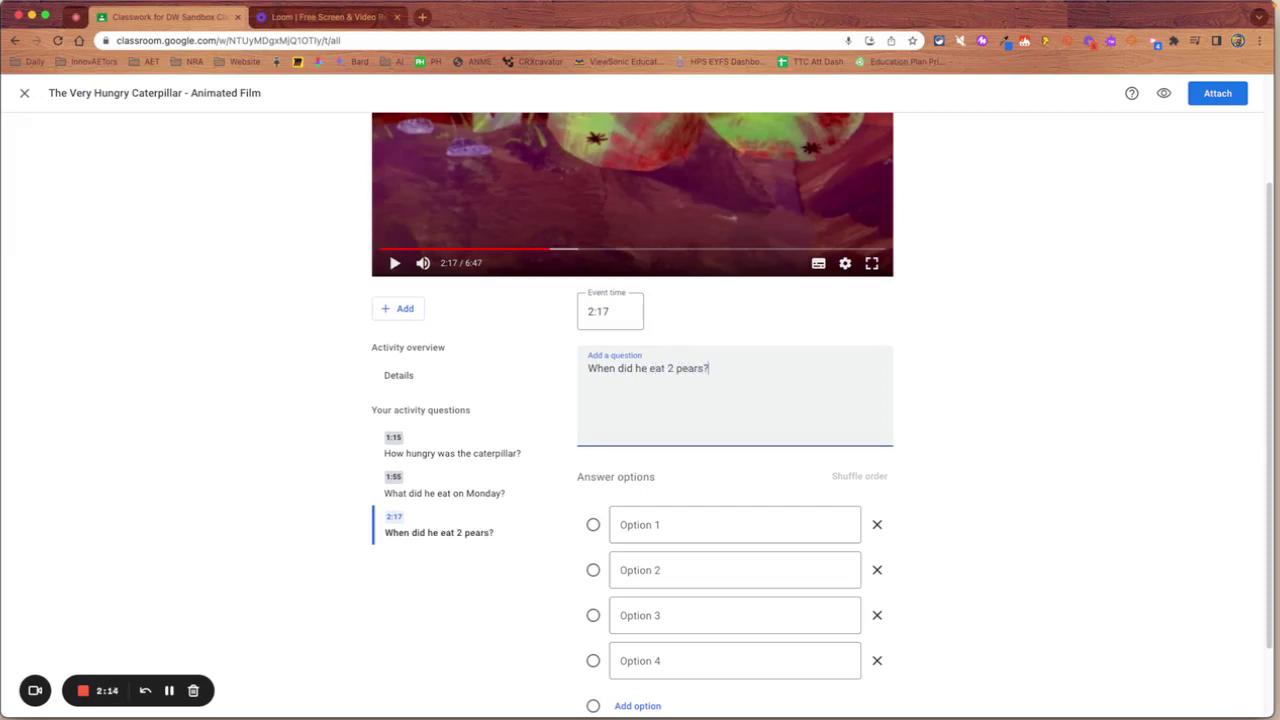
Step: Enter "Monday" as the first answer option of the pears question
left_click(709, 531)
type("MO")
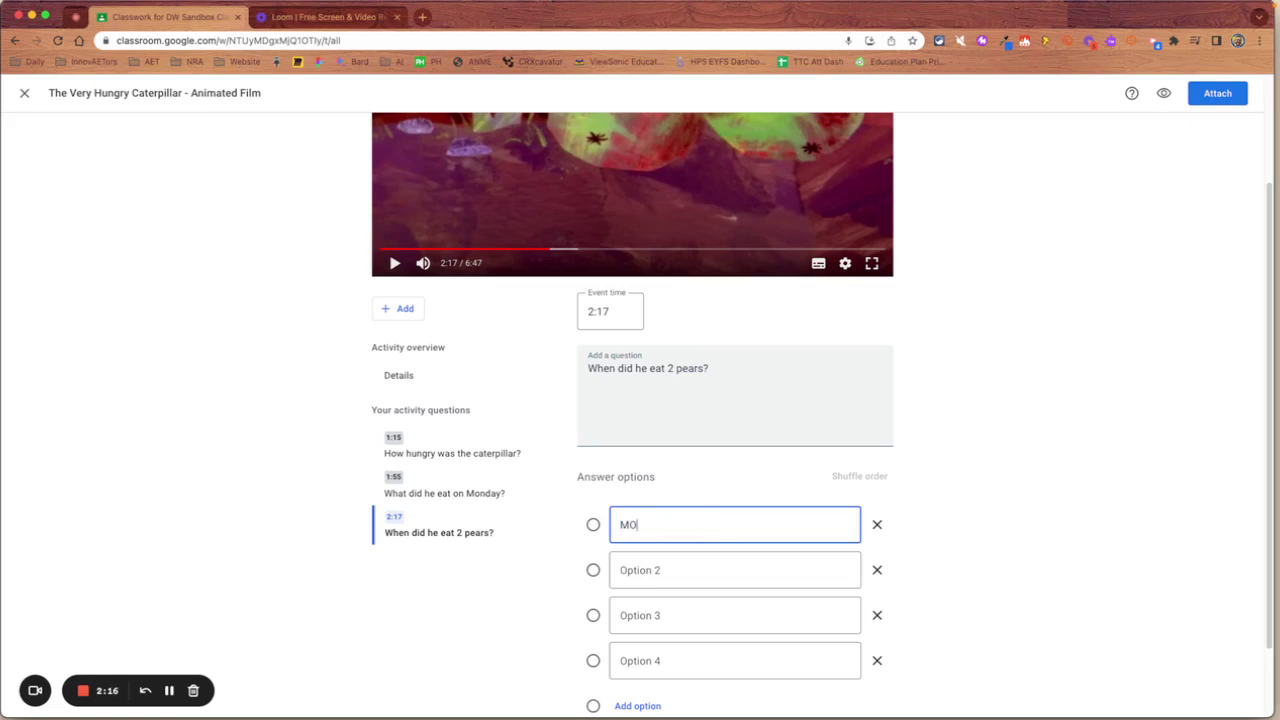
type("nday")
left_click(637, 524)
key("BackSpace")
type("o")
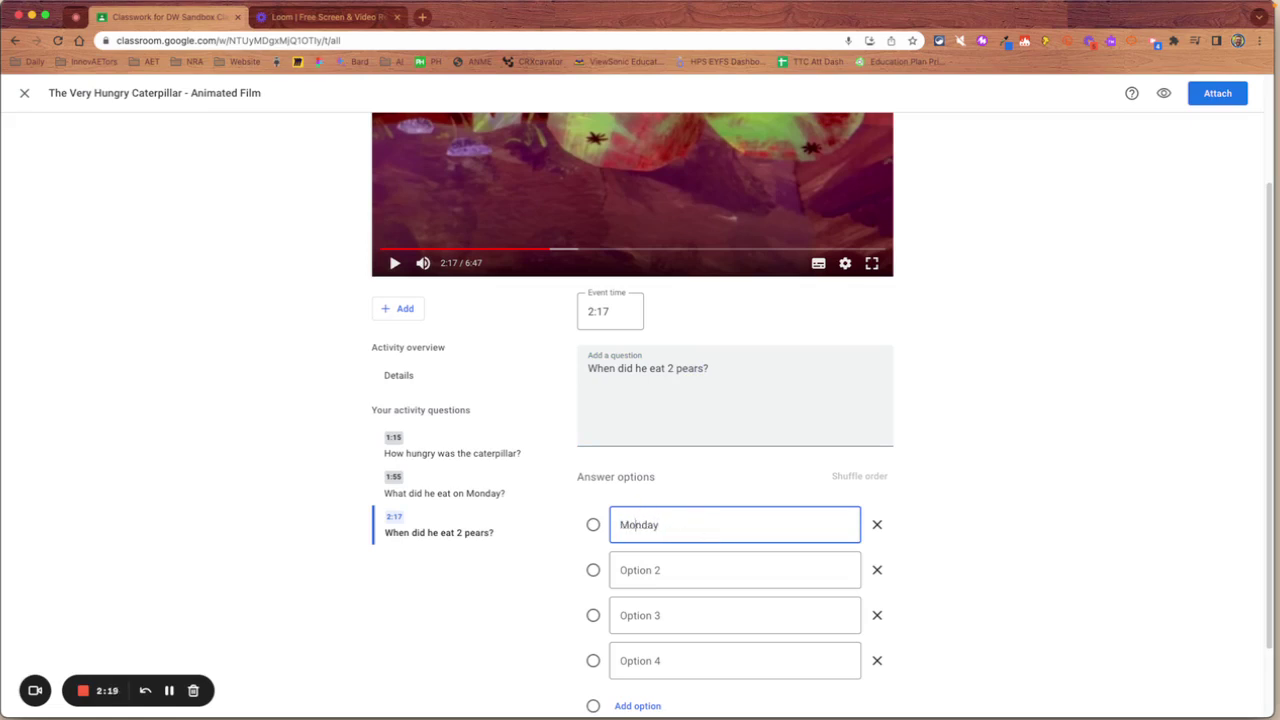
Step: Enter "Tuesday" and "Thursday" as the second and third answer options and remove the empty fourth option
left_click(654, 571)
type("Tuesday")
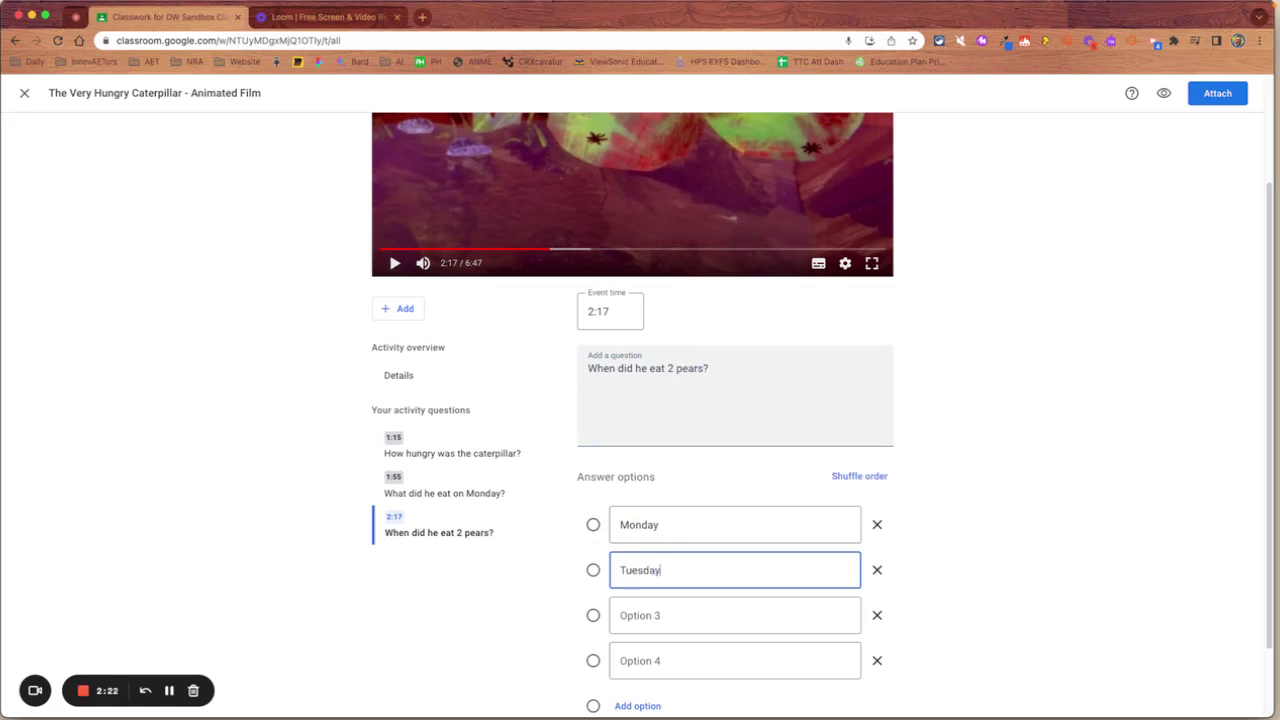
left_click(668, 617)
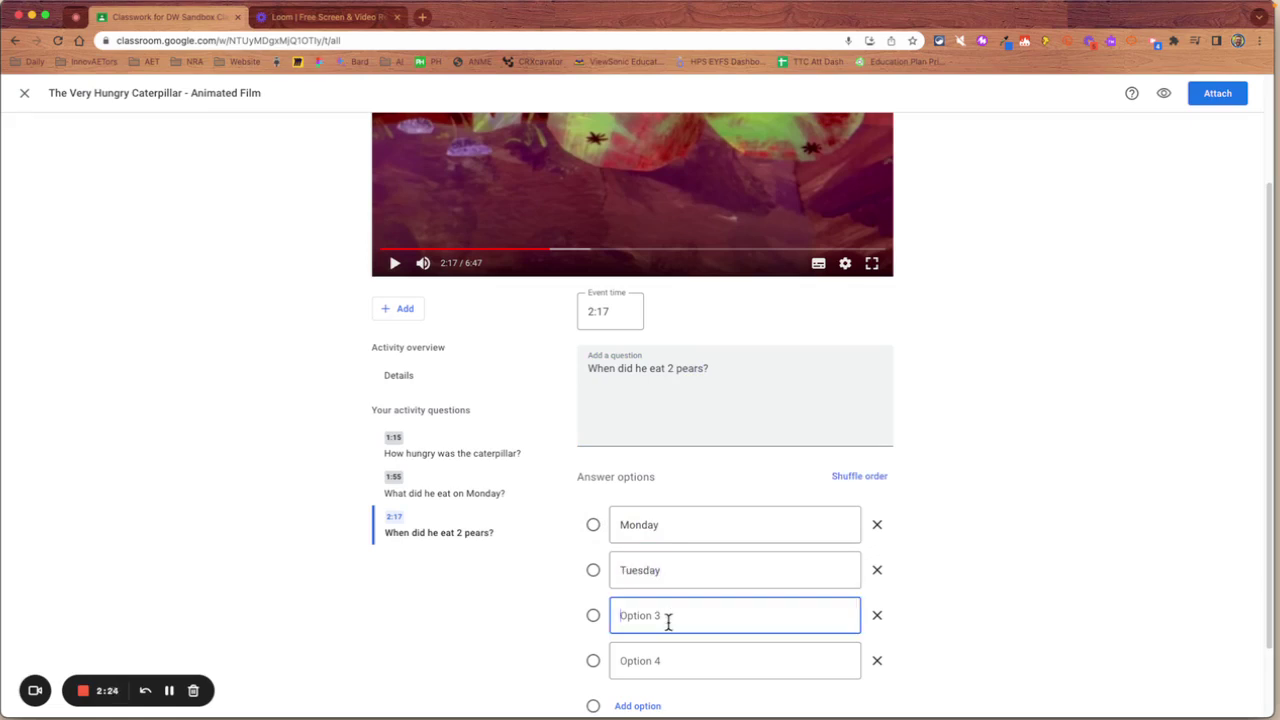
type("Thursday")
left_click(877, 660)
scroll(1073, 638, "down", 1)
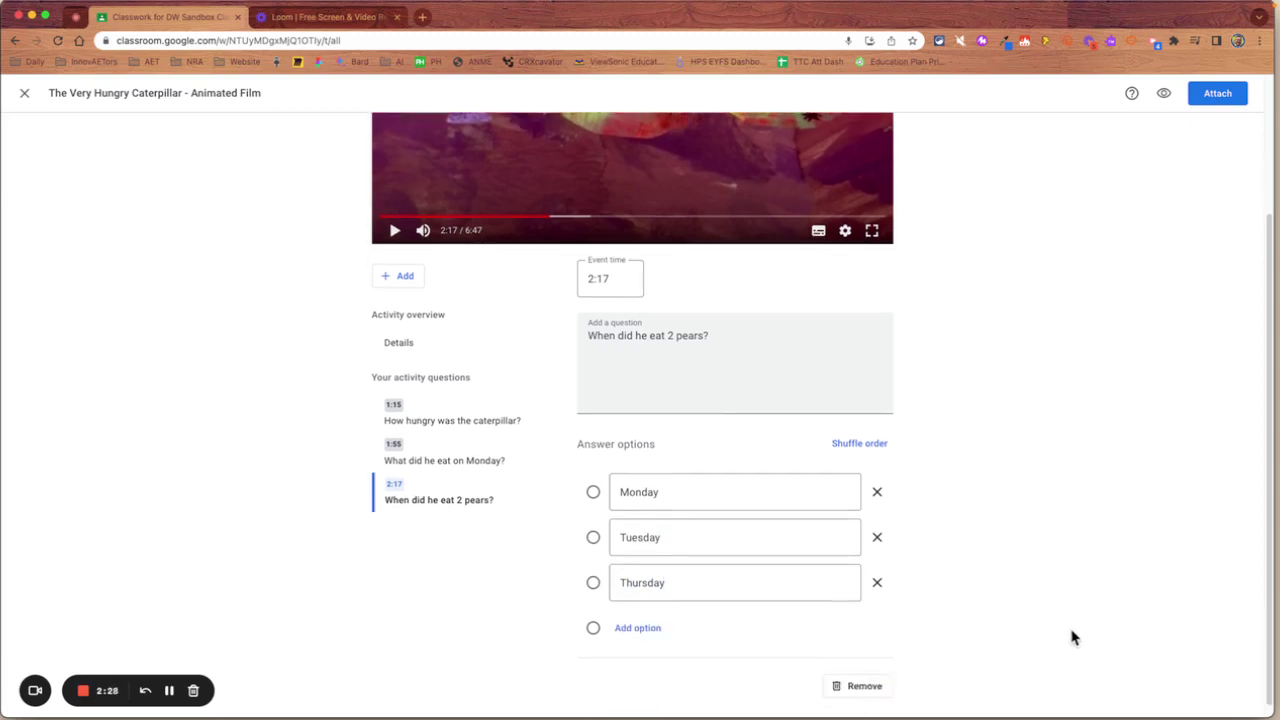
Step: Try to attach the Very Hungry Caterpillar video activity to the assignment
scroll(629, 358, "up", 1)
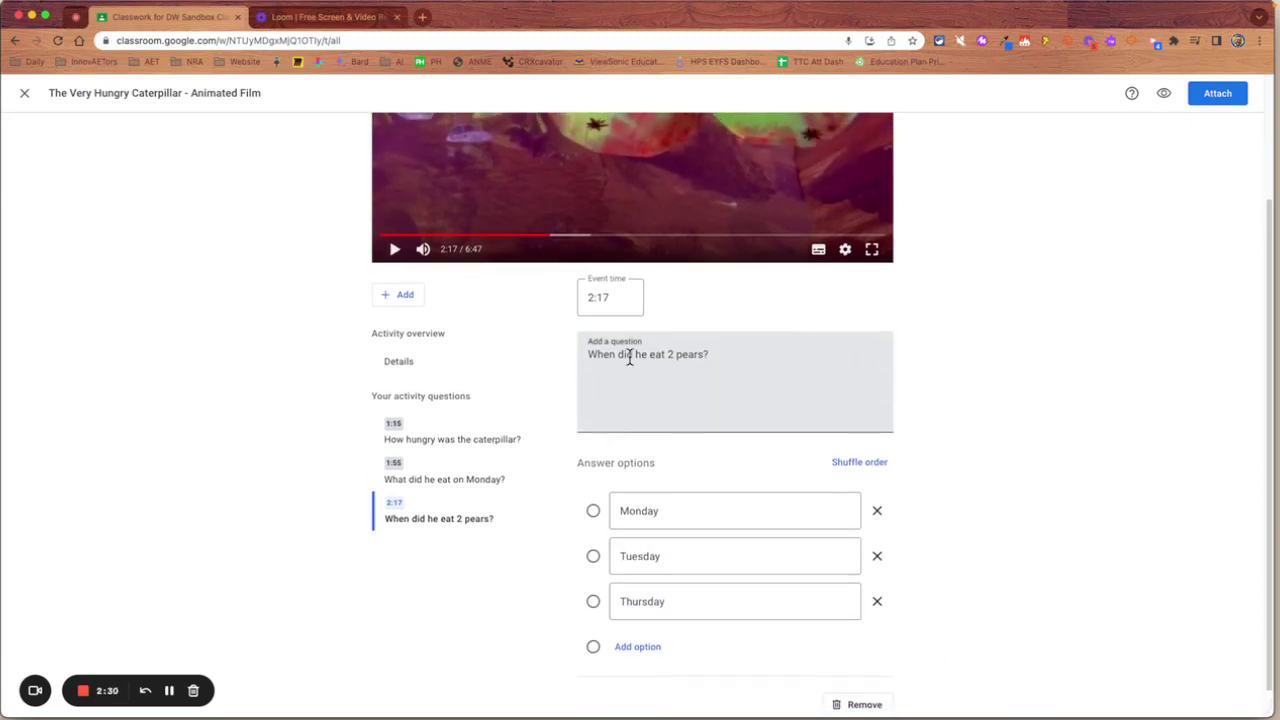
scroll(971, 300, "up", 3)
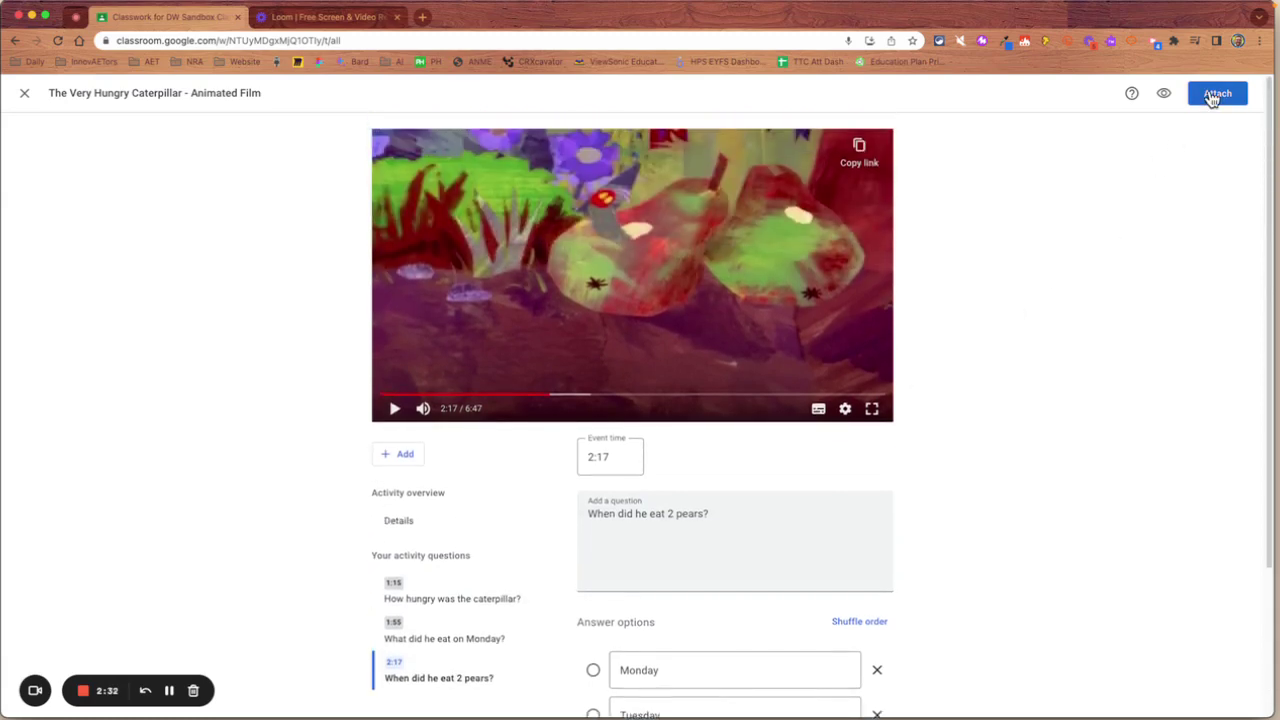
left_click(1222, 95)
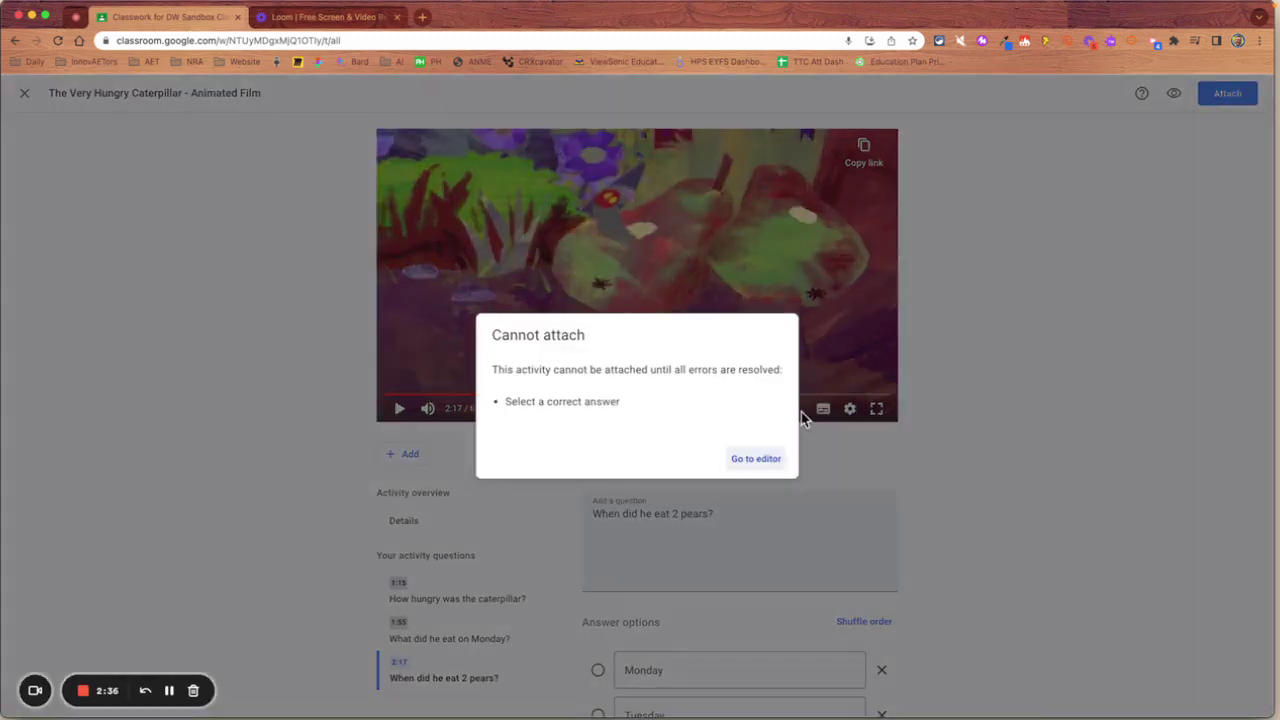
left_click(745, 458)
Step: Mark "Tuesday" as the correct answer of the pears question and attach the video activity to the assignment
scroll(1043, 483, "down", 3)
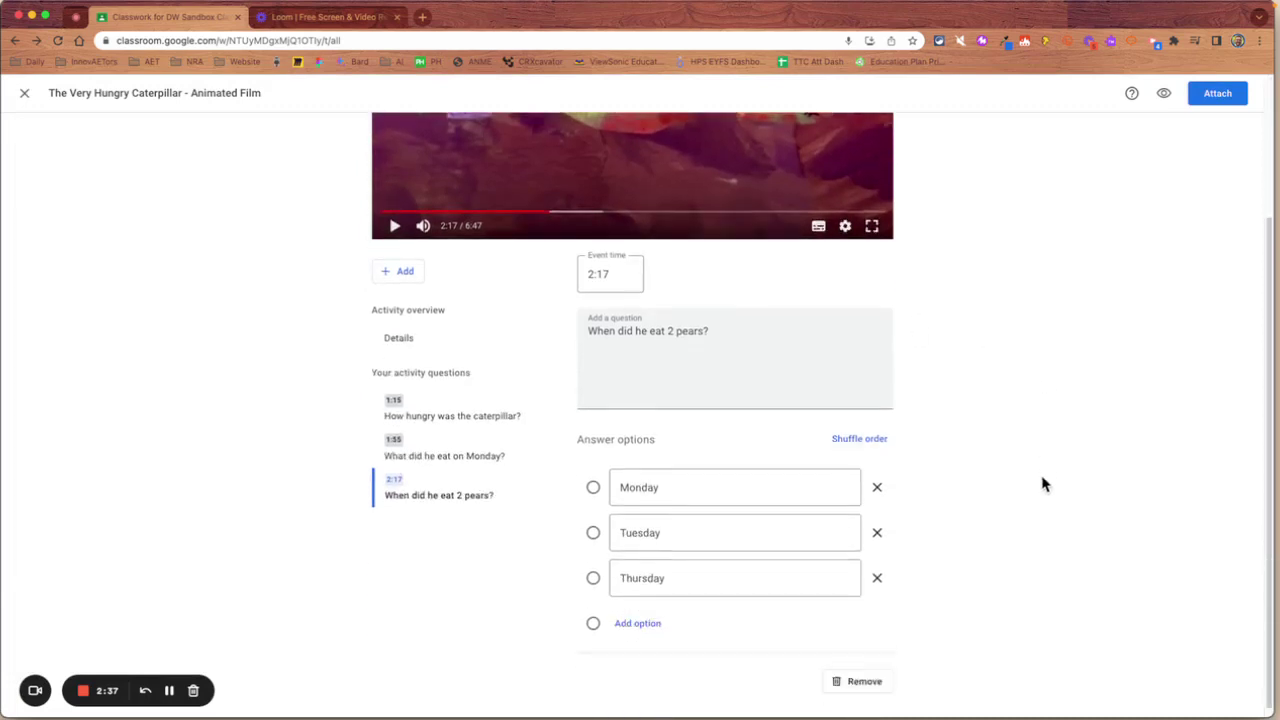
left_click(593, 525)
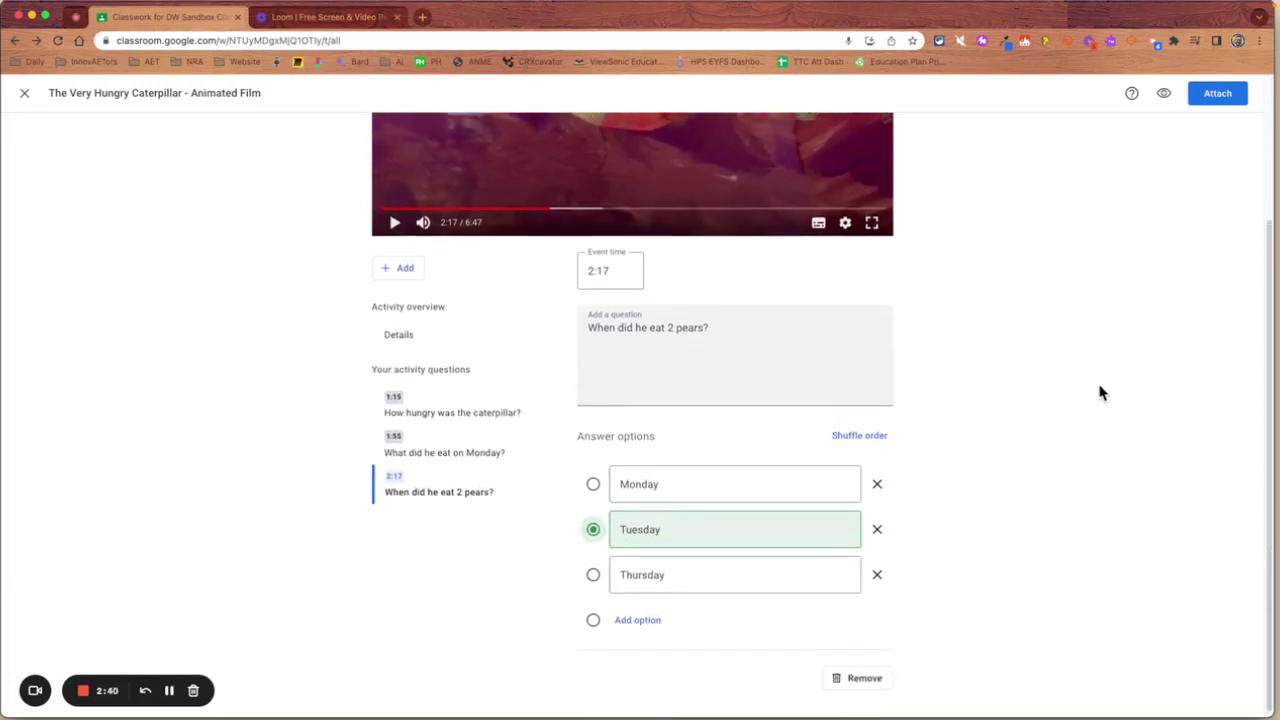
scroll(1100, 393, "up", 3)
left_click(1217, 93)
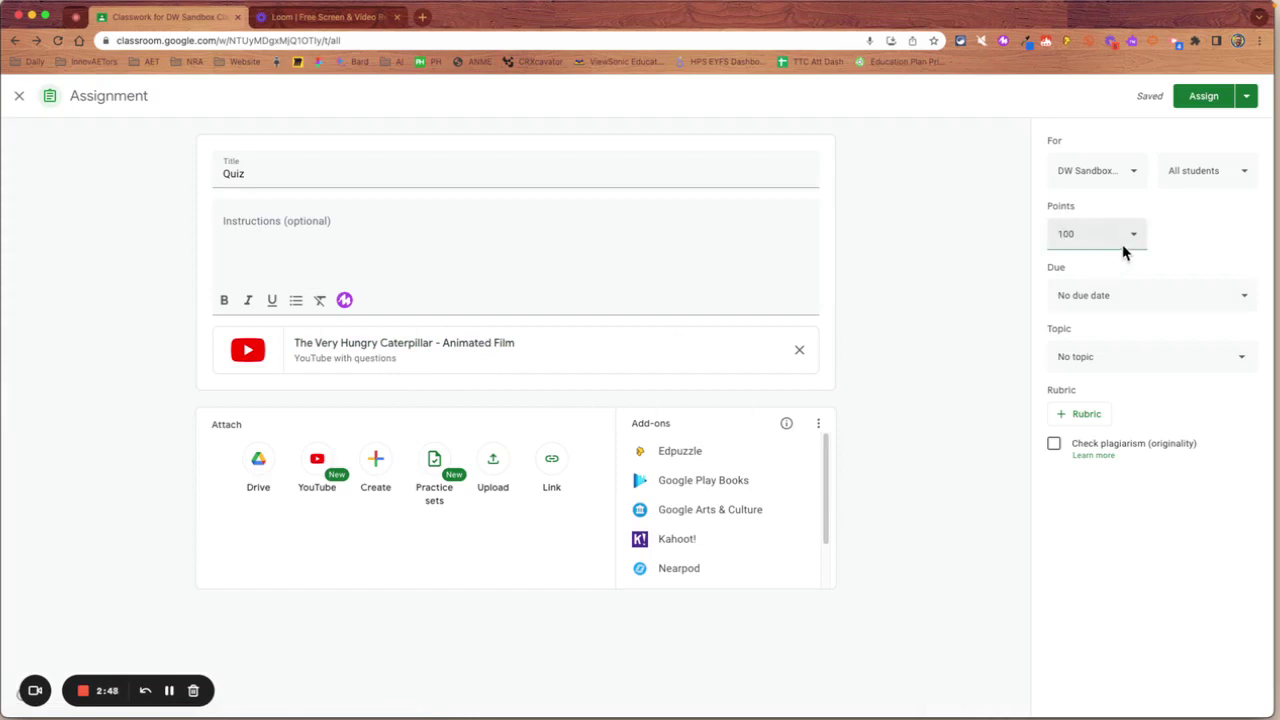
Step: Assign the "Quiz" assignment and start its Very Hungry Caterpillar video activity
left_click(1203, 97)
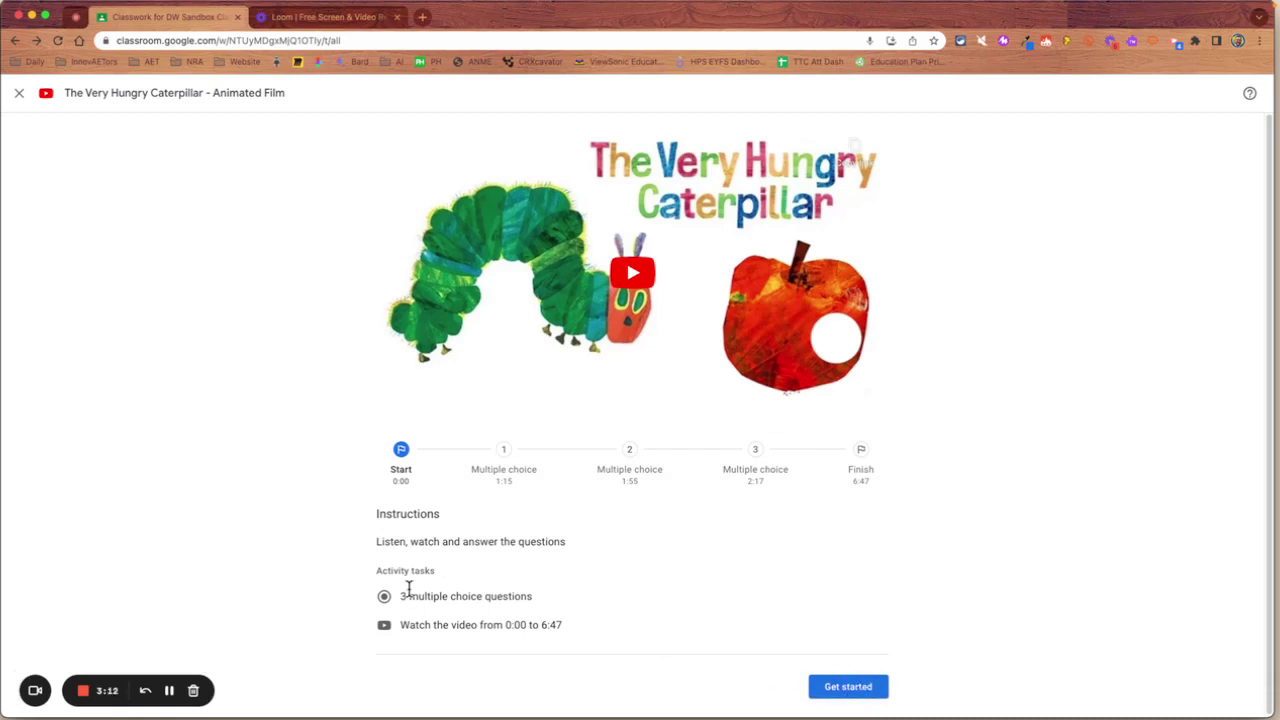
left_click(858, 688)
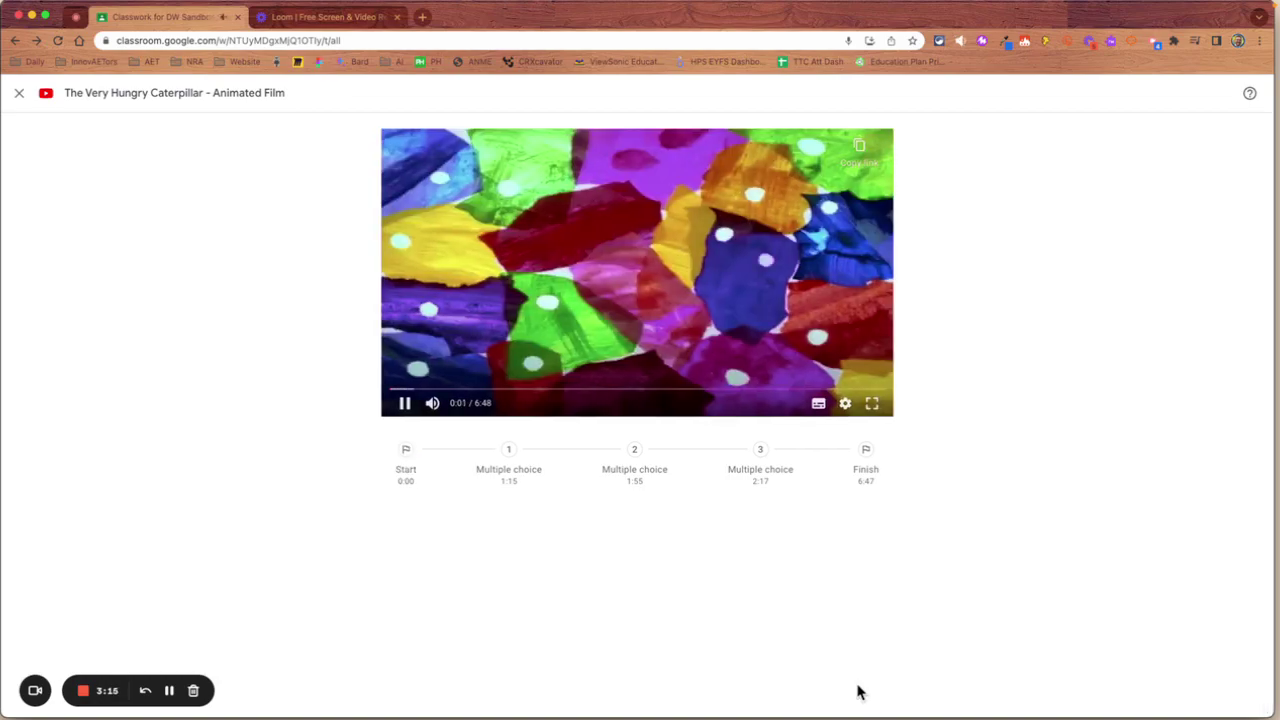